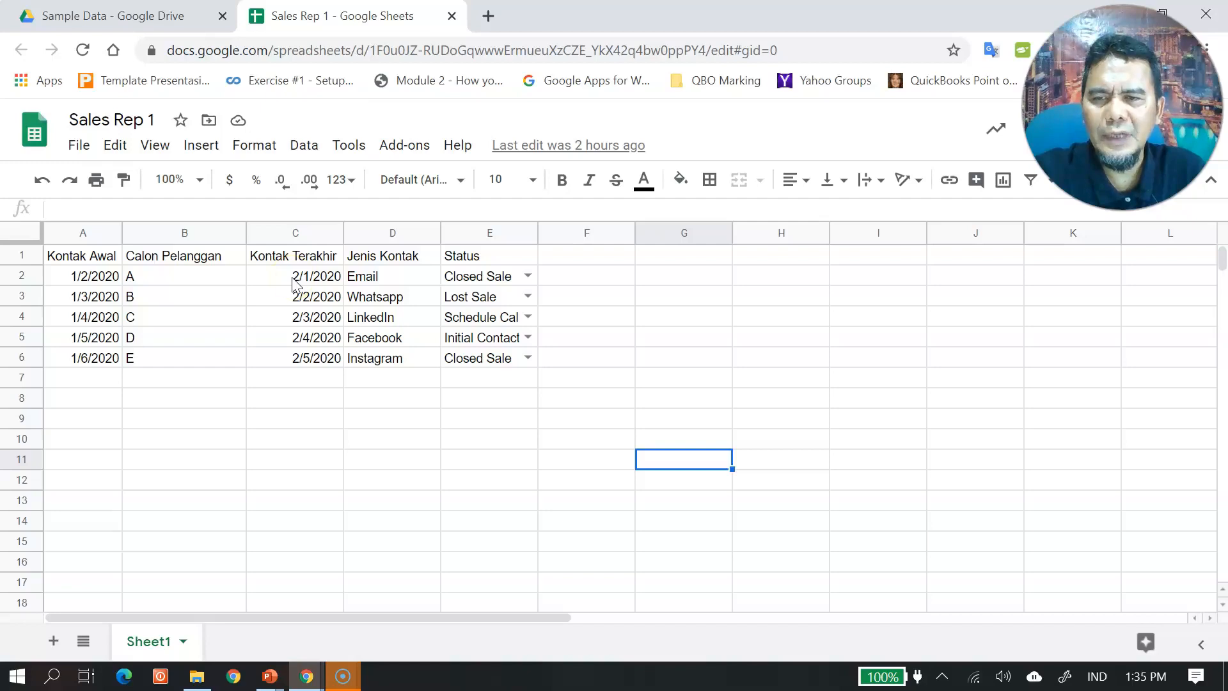
Step: Examine the contact type column and the available Status choices for customer A in the Sales Rep 1 sheet
click(389, 275)
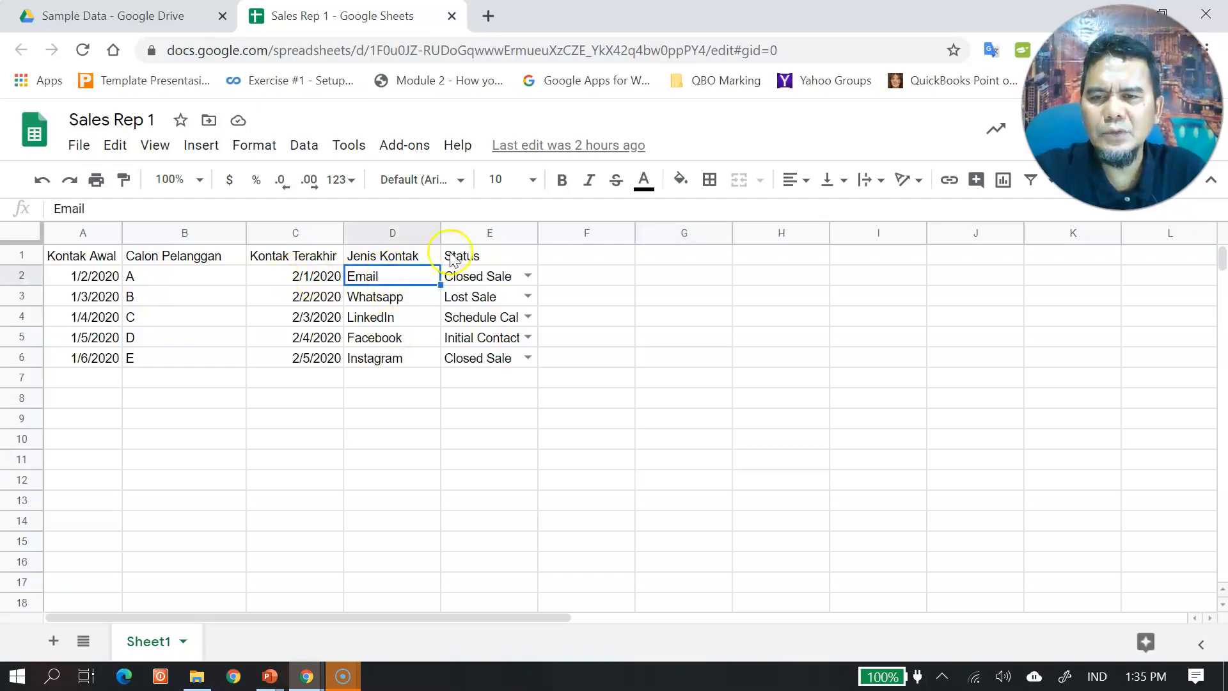
click(529, 276)
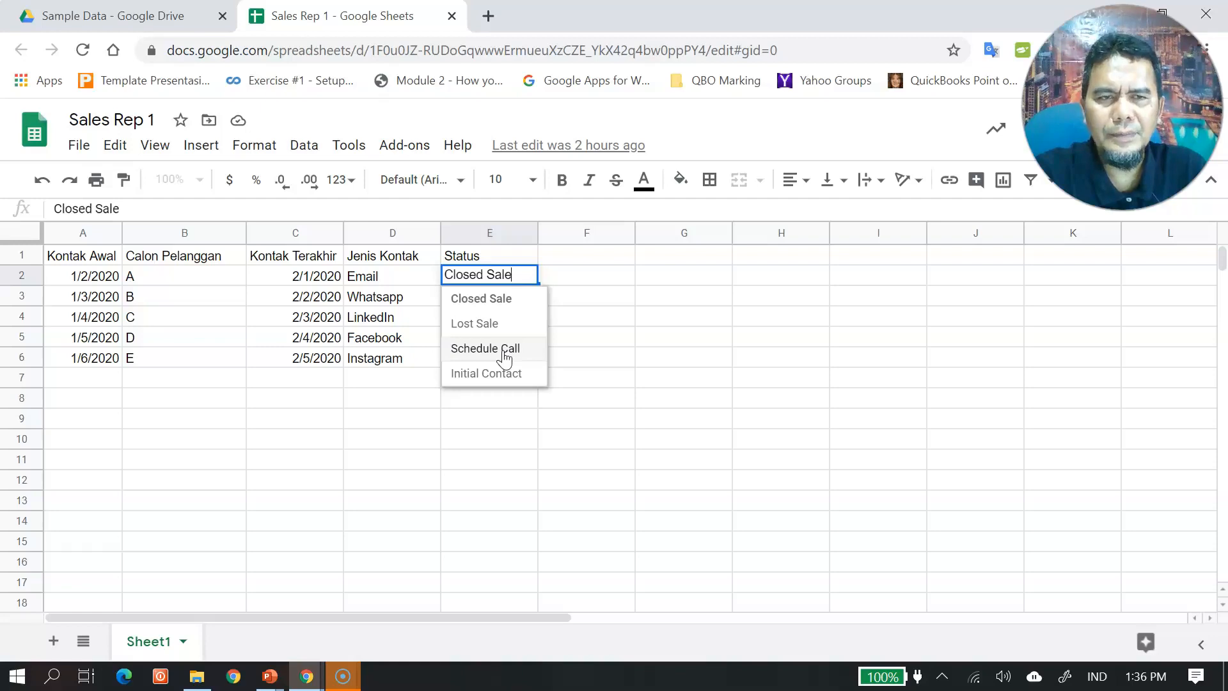
click(502, 377)
click(636, 319)
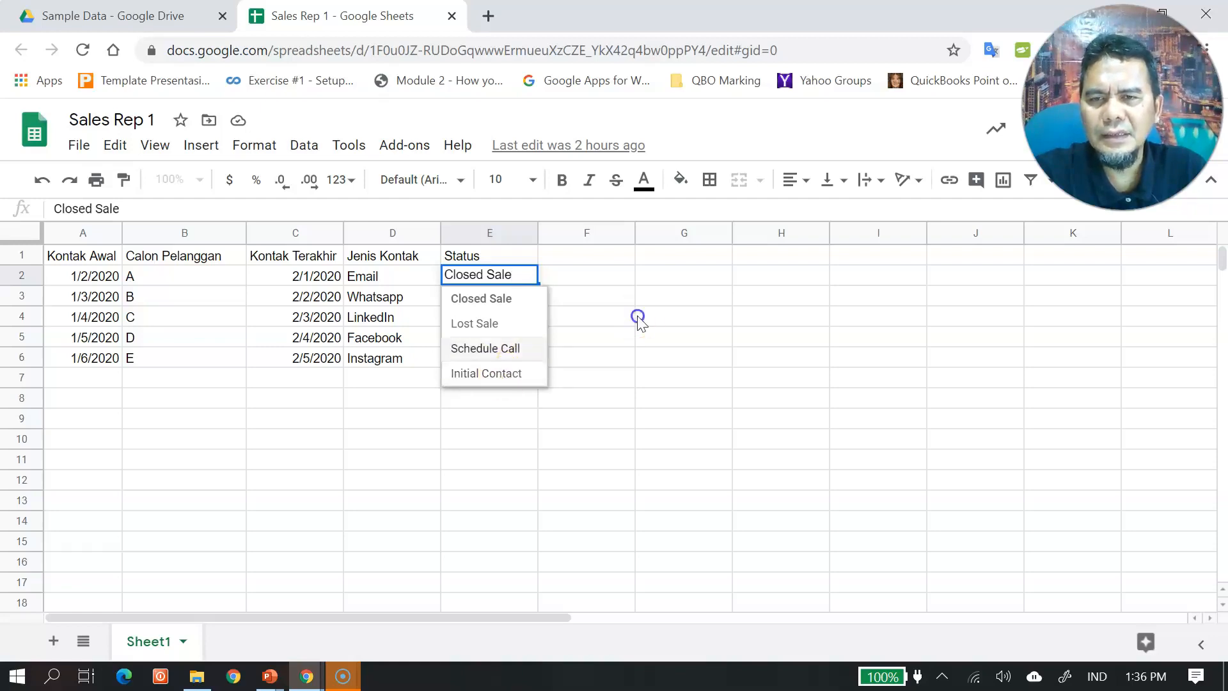
Step: Open the Sales Rep 2 and Sales Rep 3 spreadsheets from the Sample Data folder in Google Drive
click(140, 20)
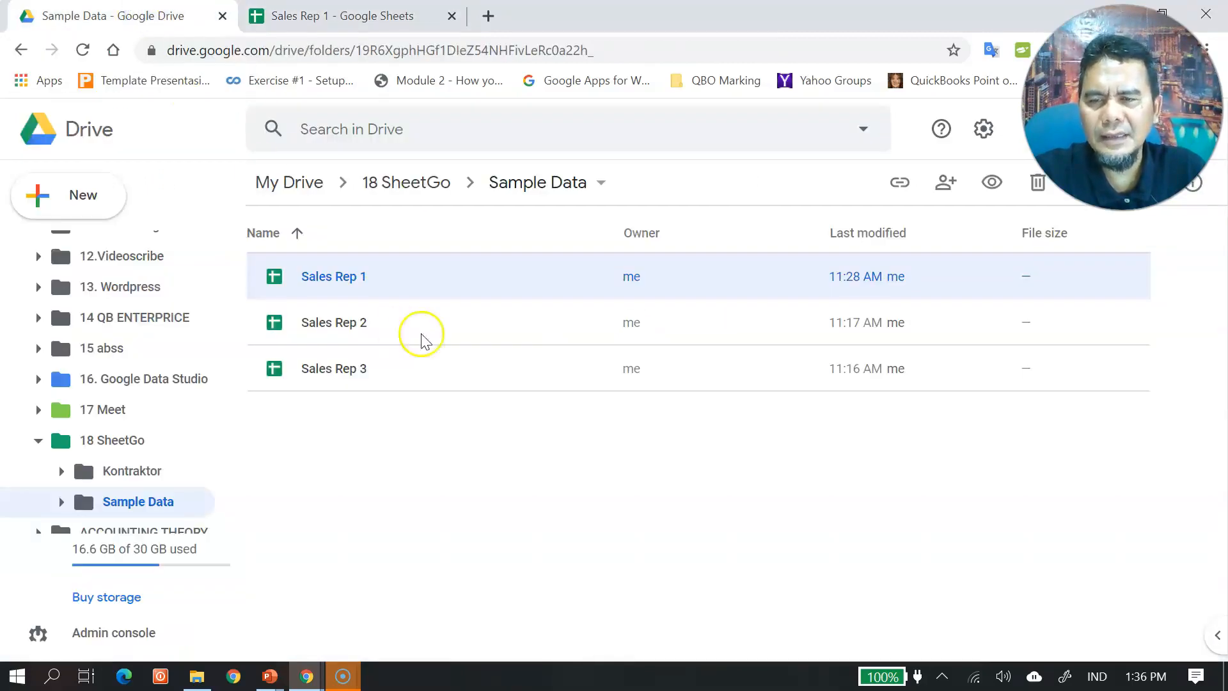
click(409, 294)
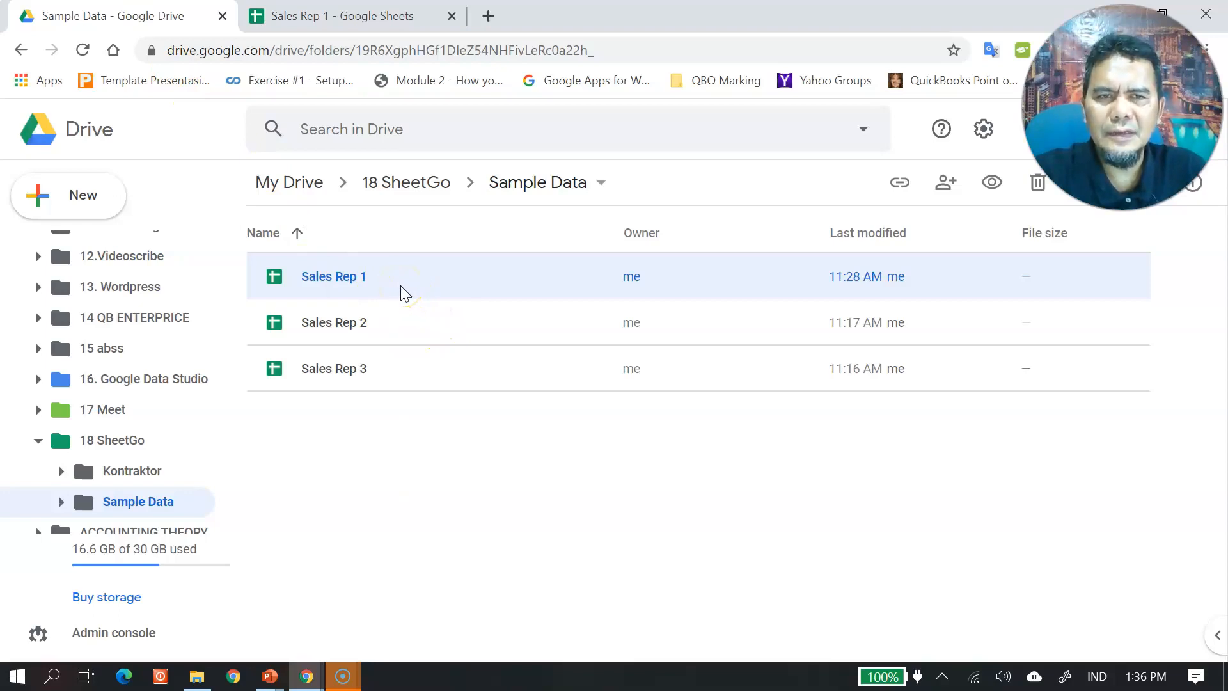
click(403, 327)
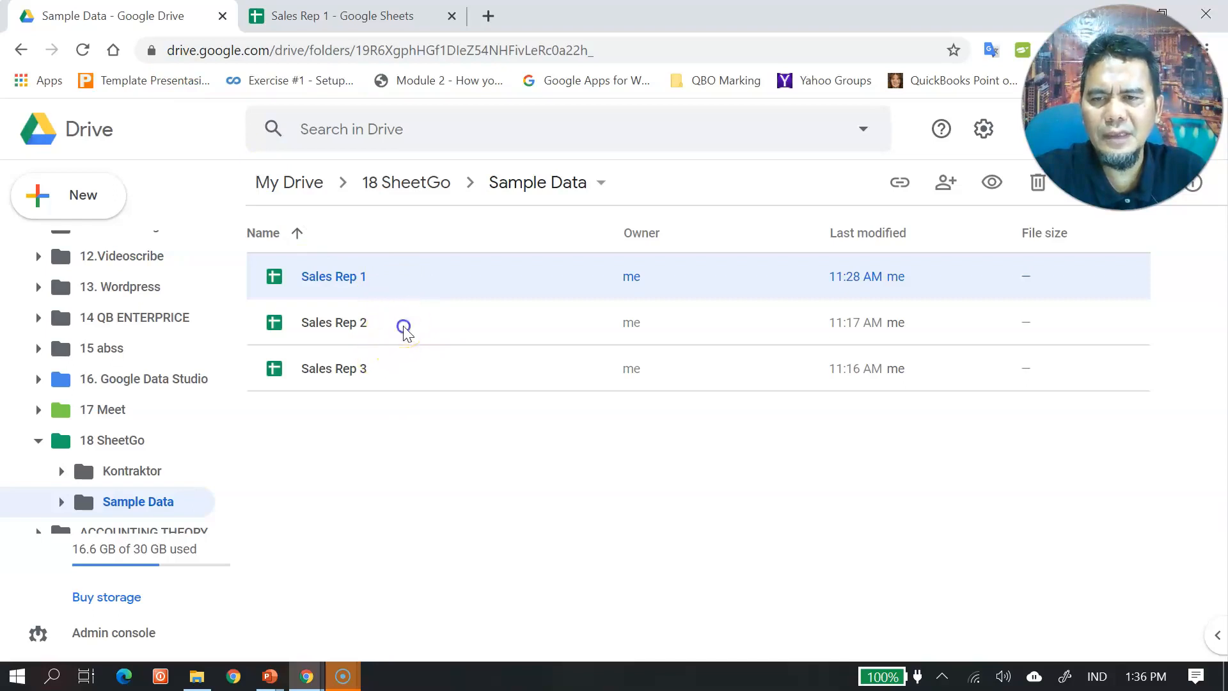
double_click(424, 321)
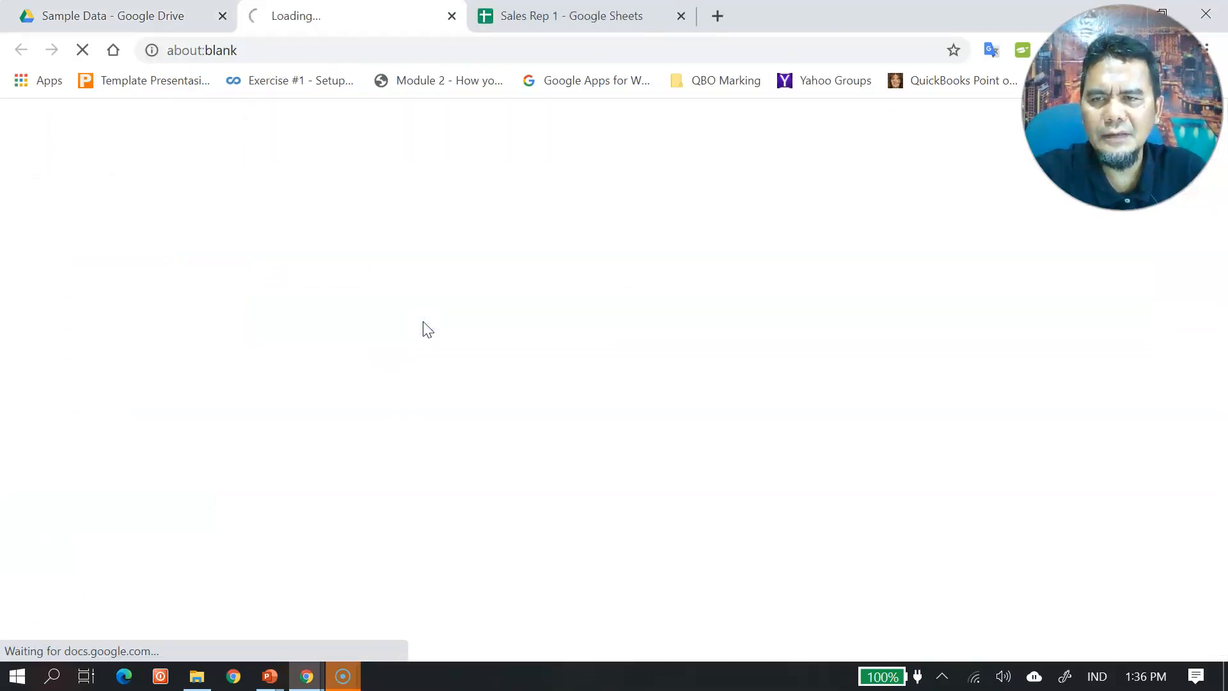
click(159, 12)
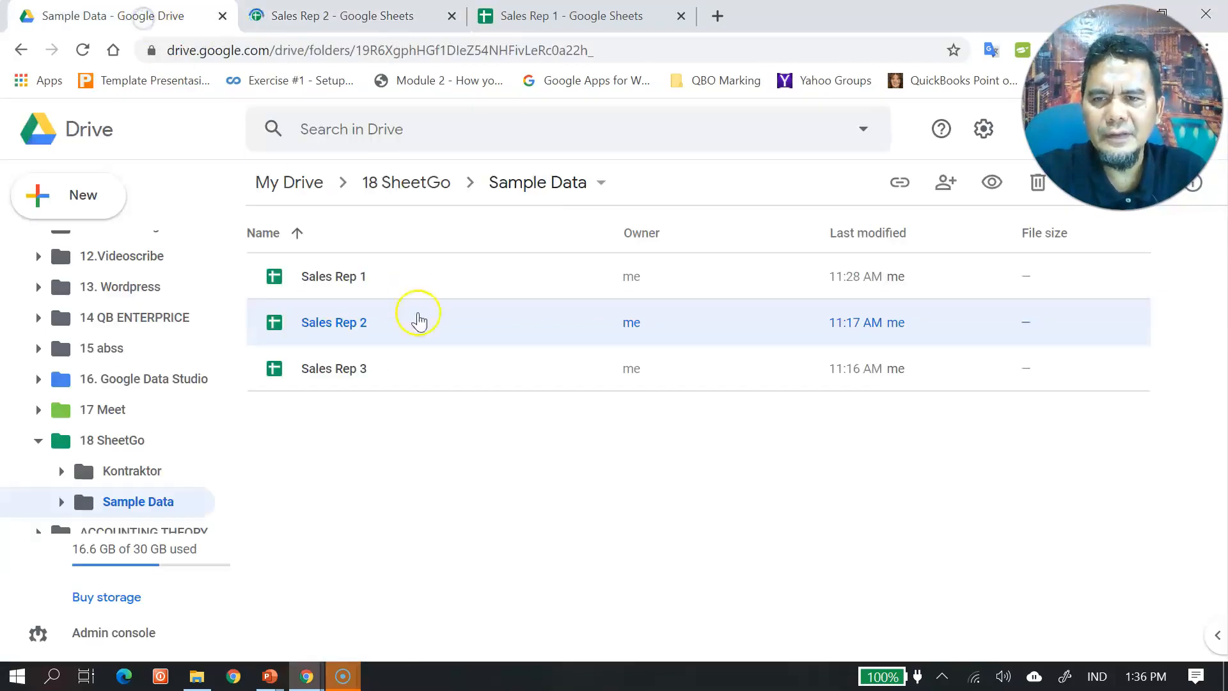
click(403, 372)
double_click(404, 375)
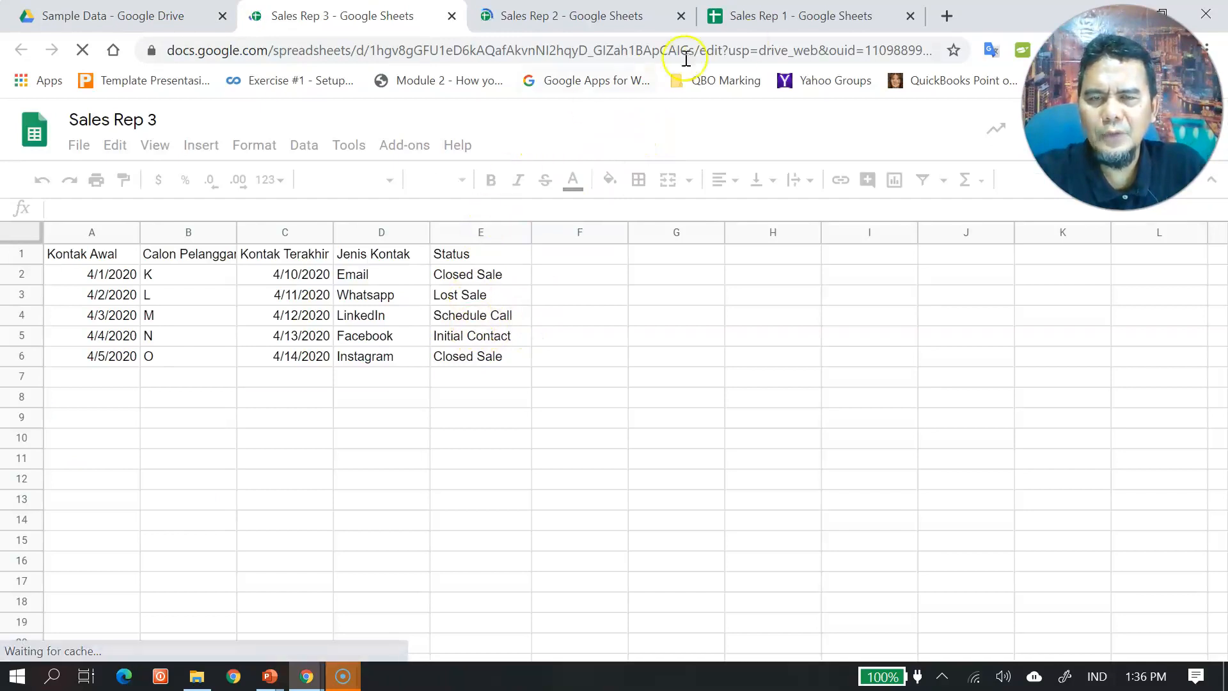
Step: Compare the columns and contact records across the Sales Rep 1, Sales Rep 2 and Sales Rep 3 spreadsheets
click(800, 19)
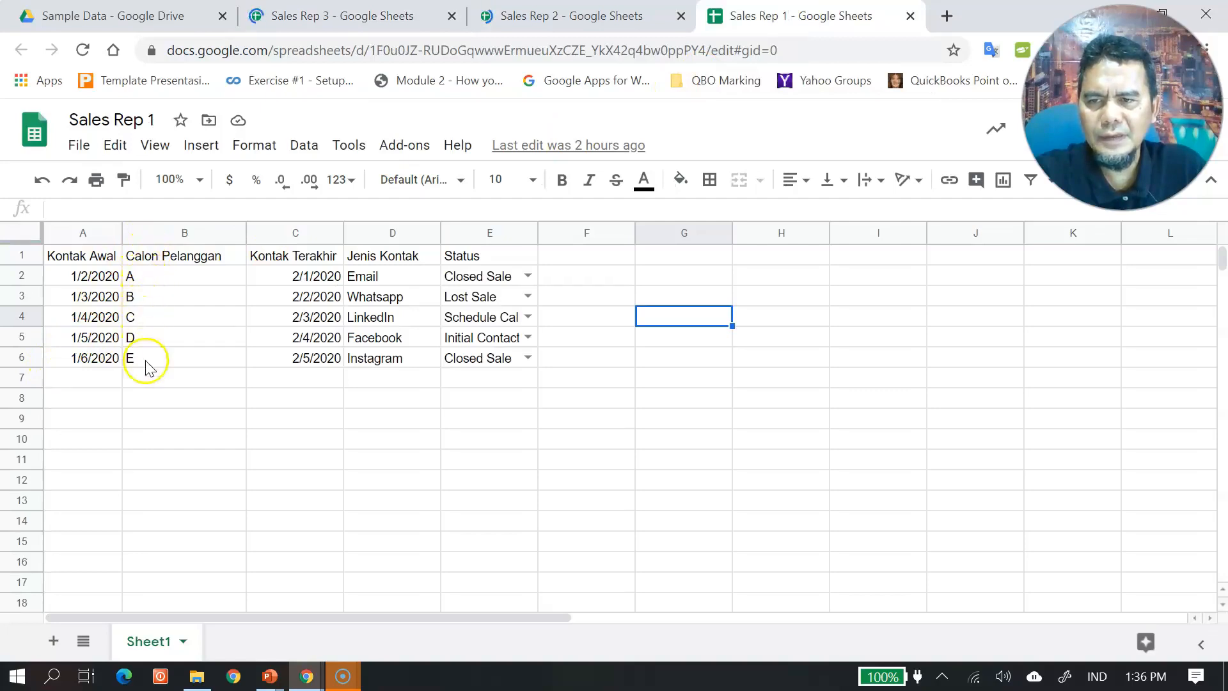
click(563, 21)
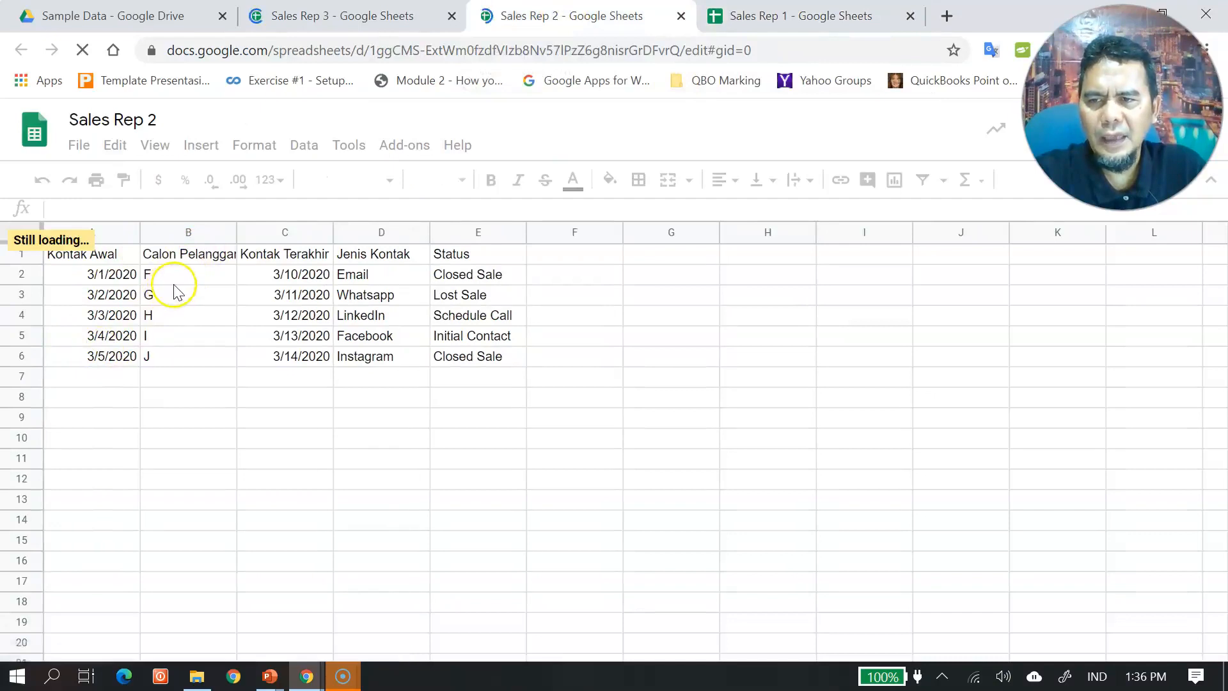
click(346, 16)
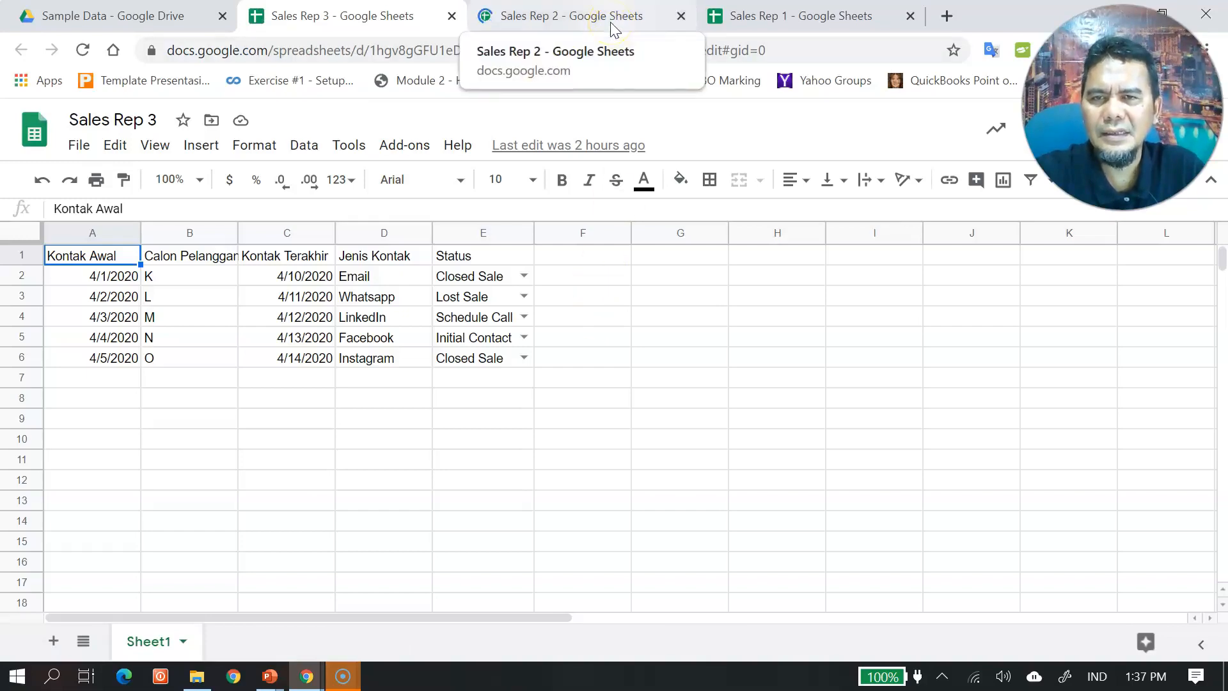
click(493, 416)
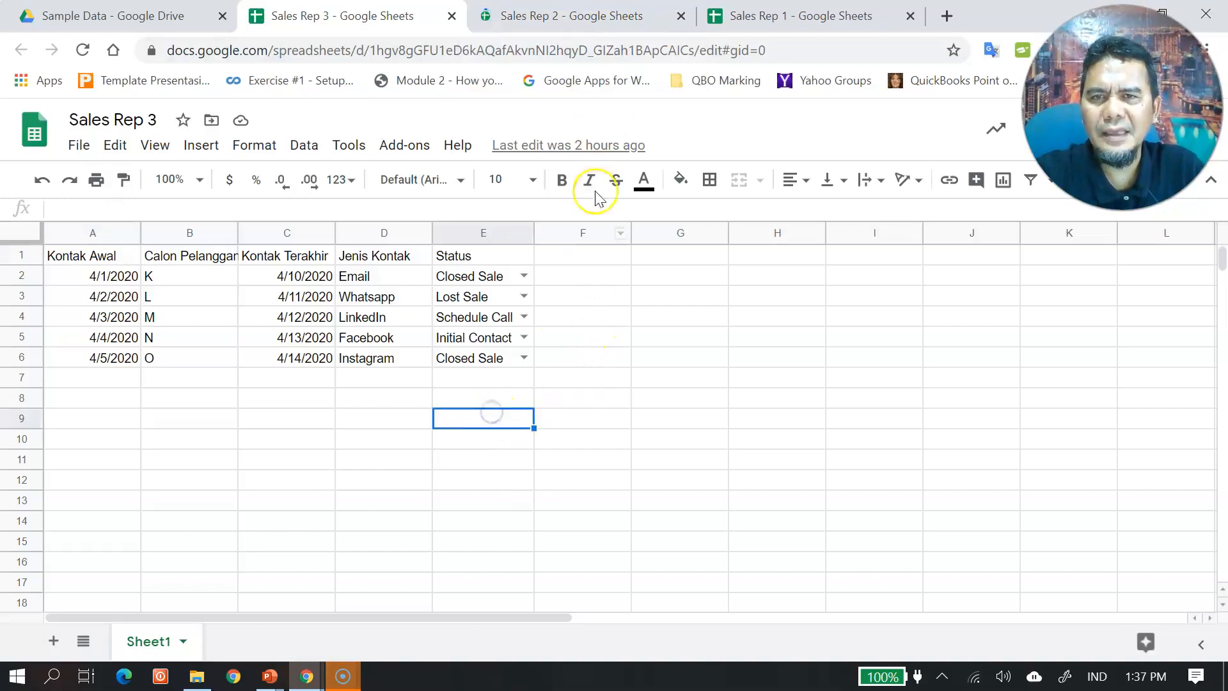
click(604, 23)
click(779, 15)
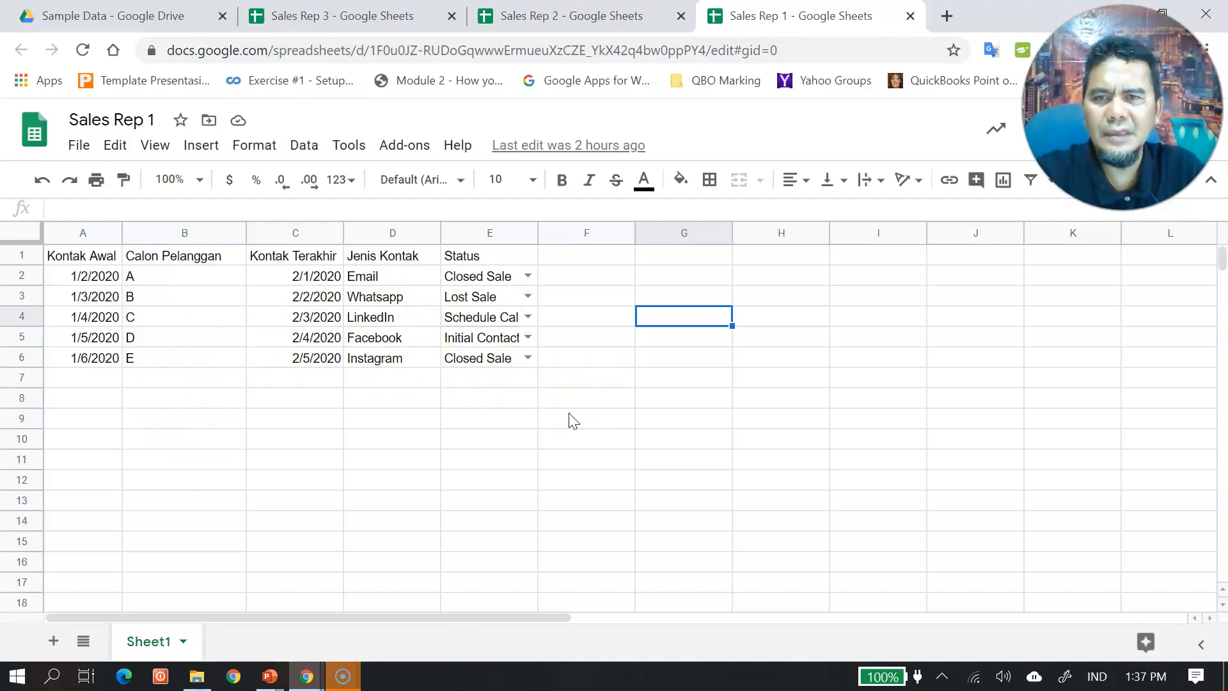
click(585, 19)
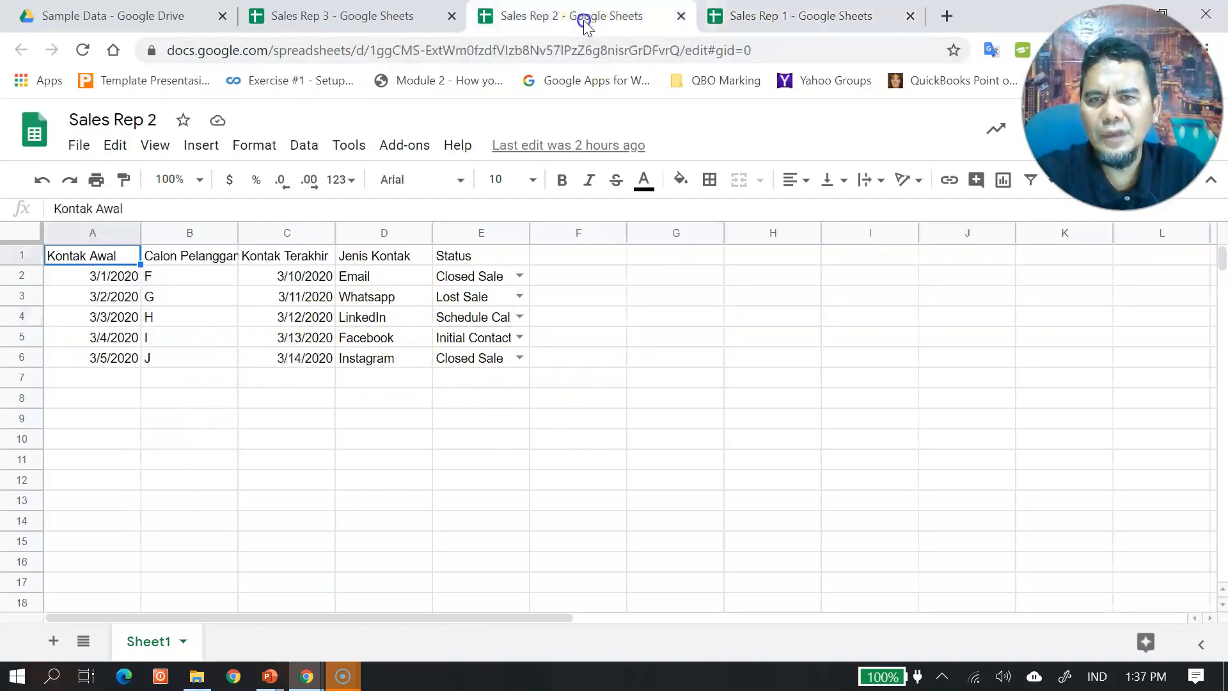
click(358, 21)
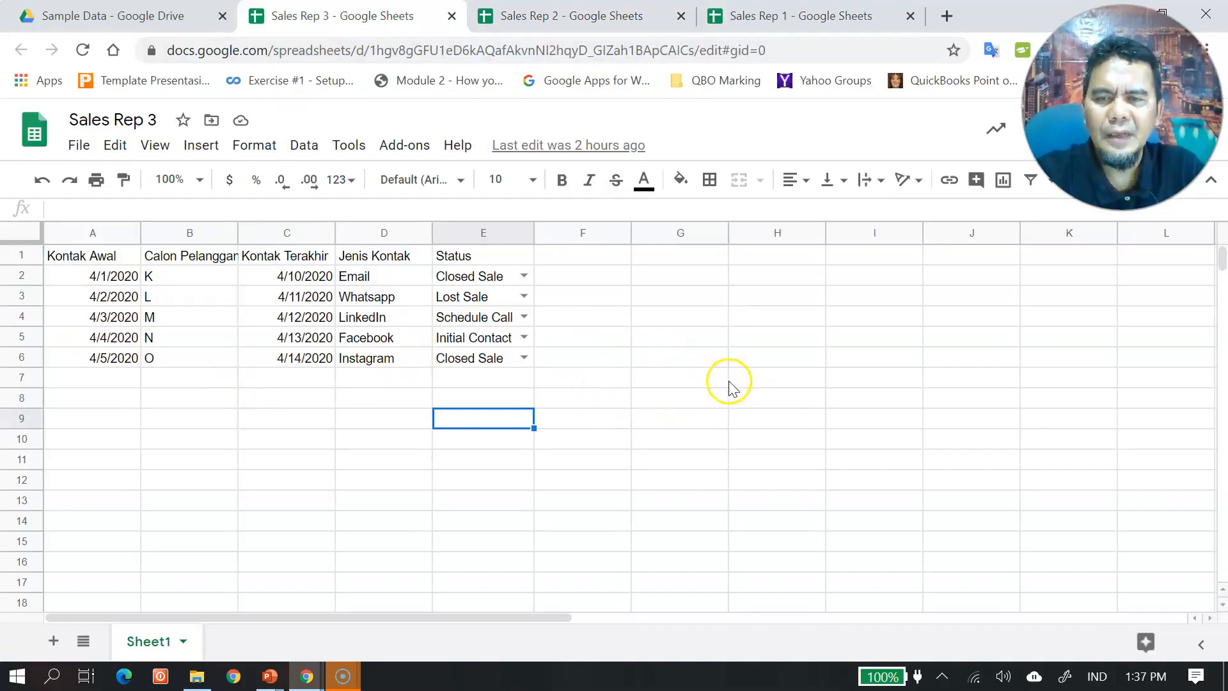
Step: Return to the Sample Data folder in Google Drive and create a blank Google Sheets spreadsheet there
click(147, 24)
click(470, 455)
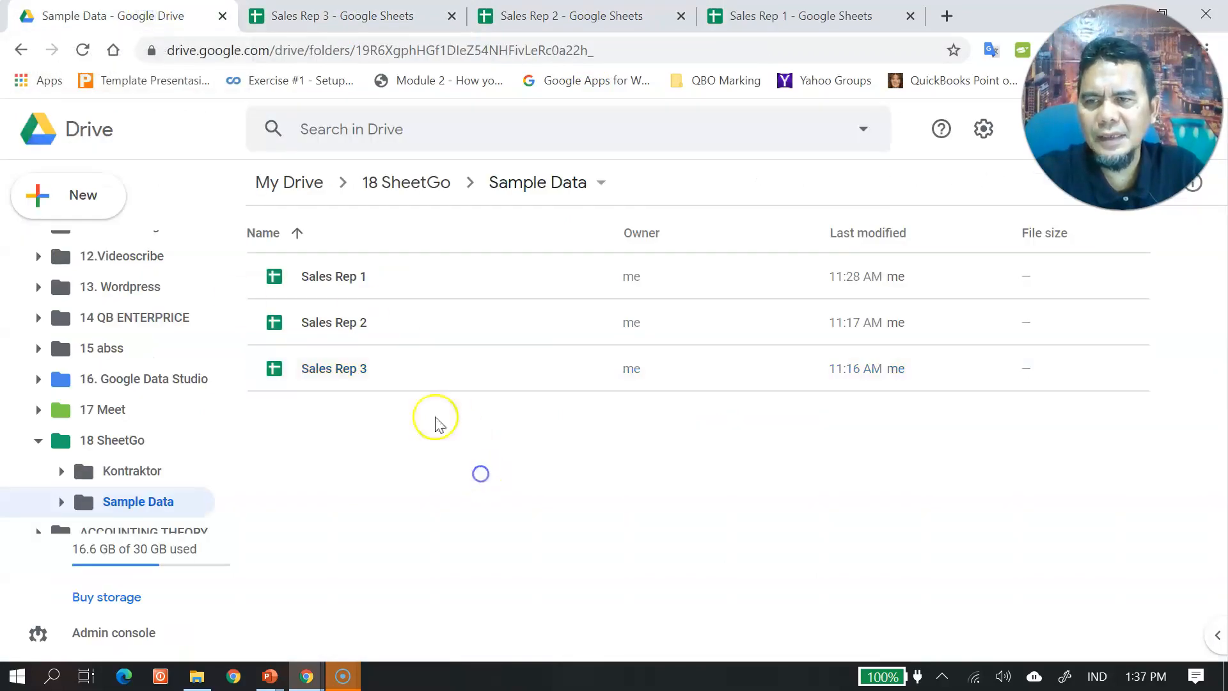
click(82, 195)
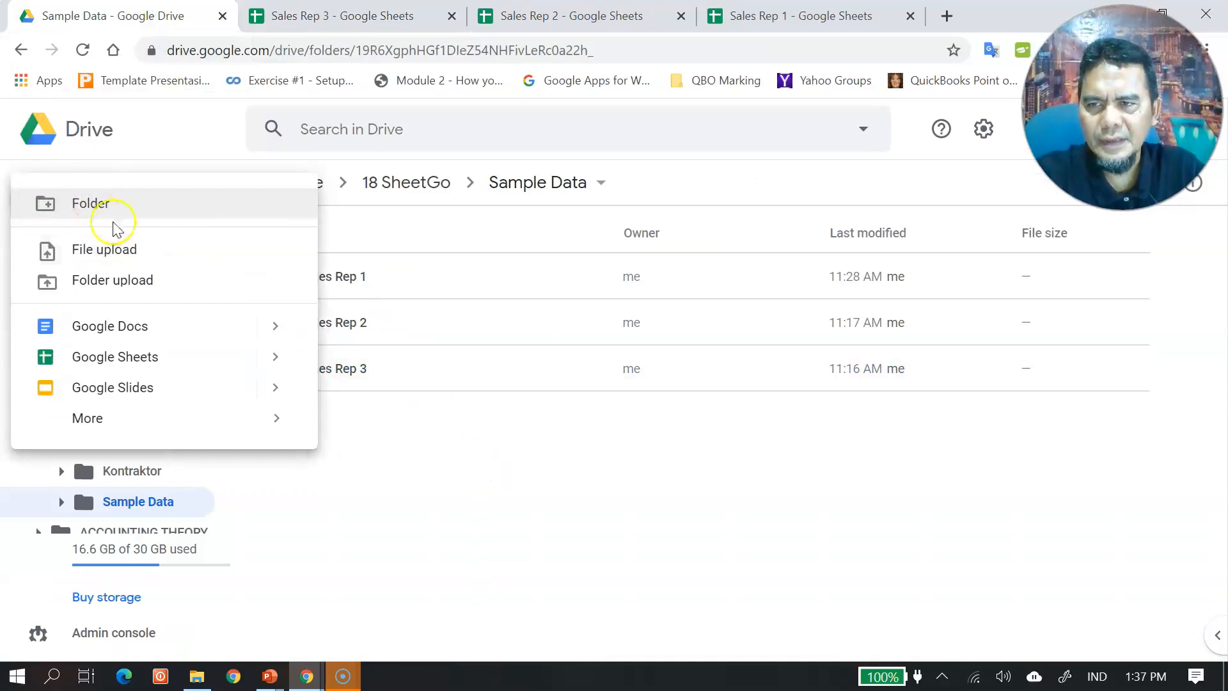
mouse_move(270, 357)
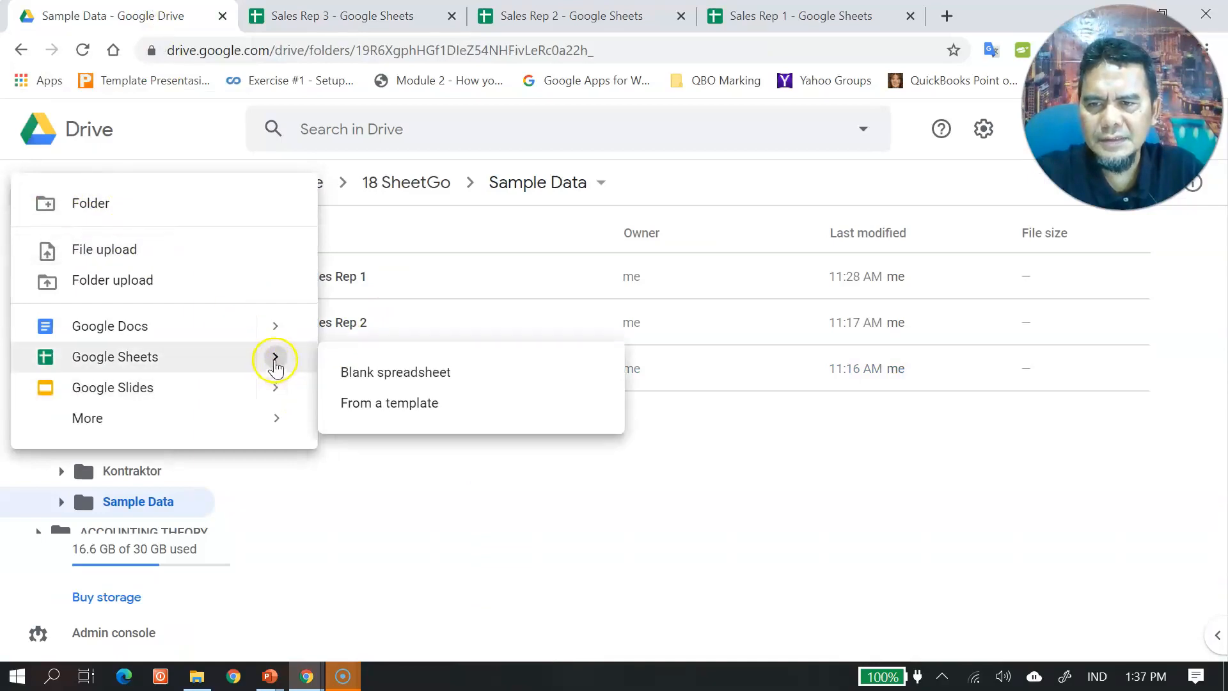
click(409, 381)
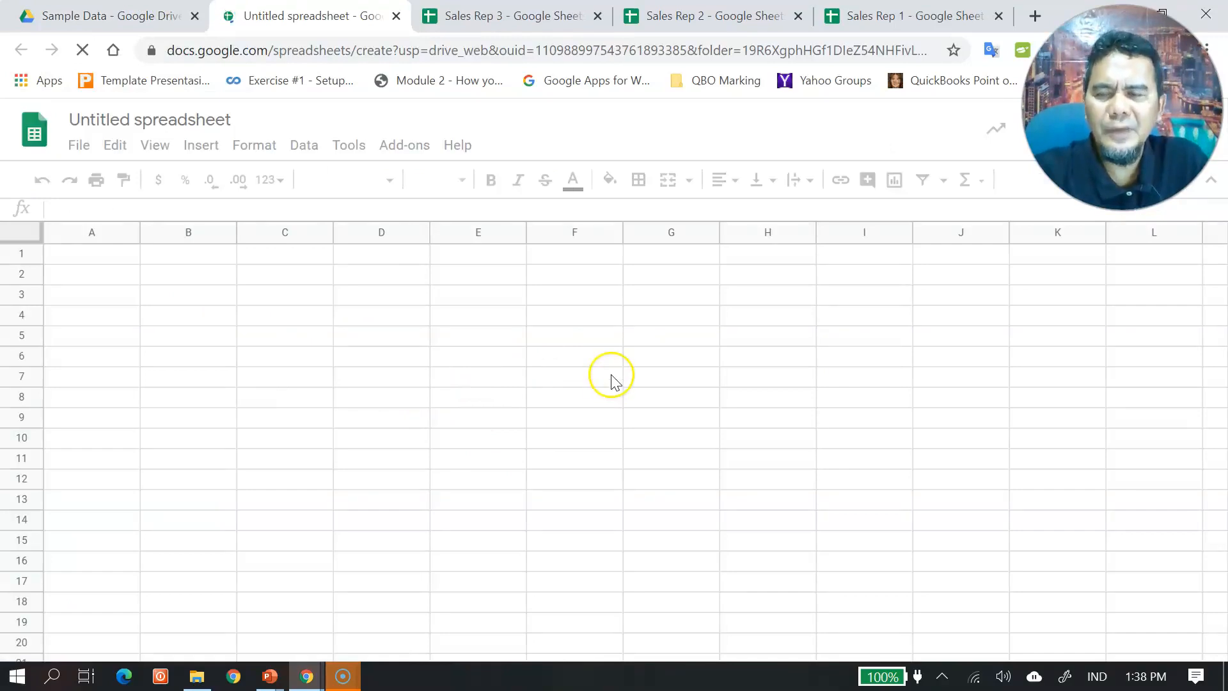
Step: Name the new spreadsheet "Laporan Konsolidasi Penjualan"
click(133, 123)
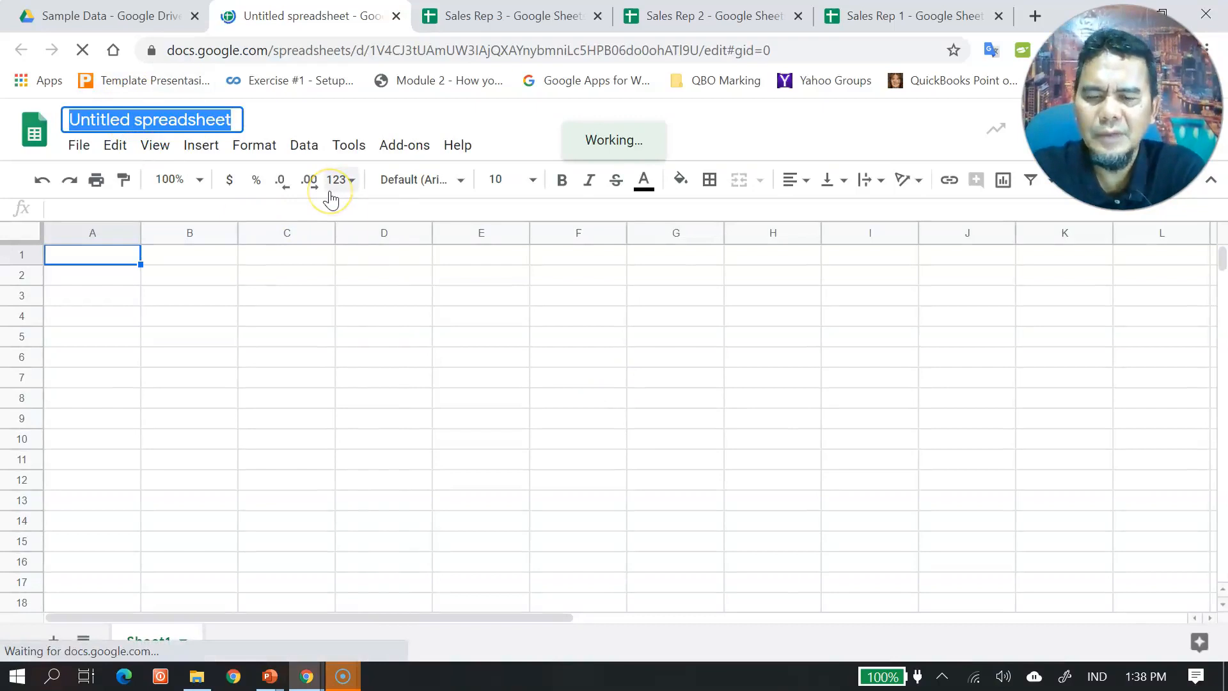
text(Laporan )
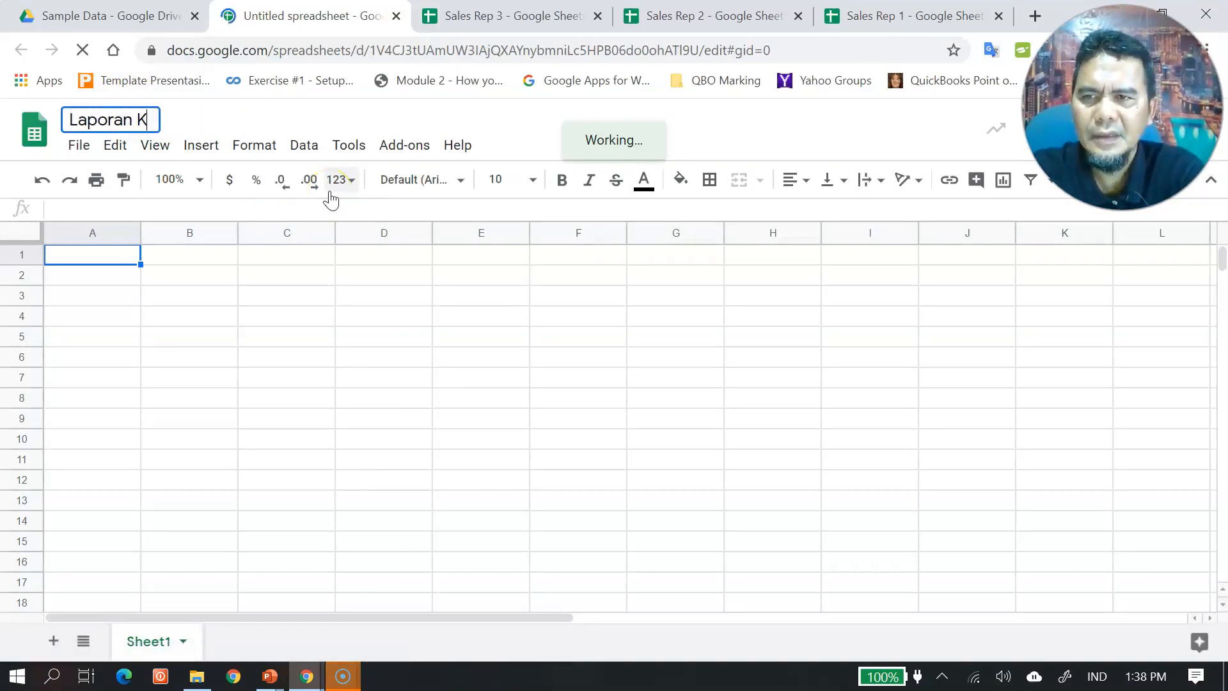
text(Kon)
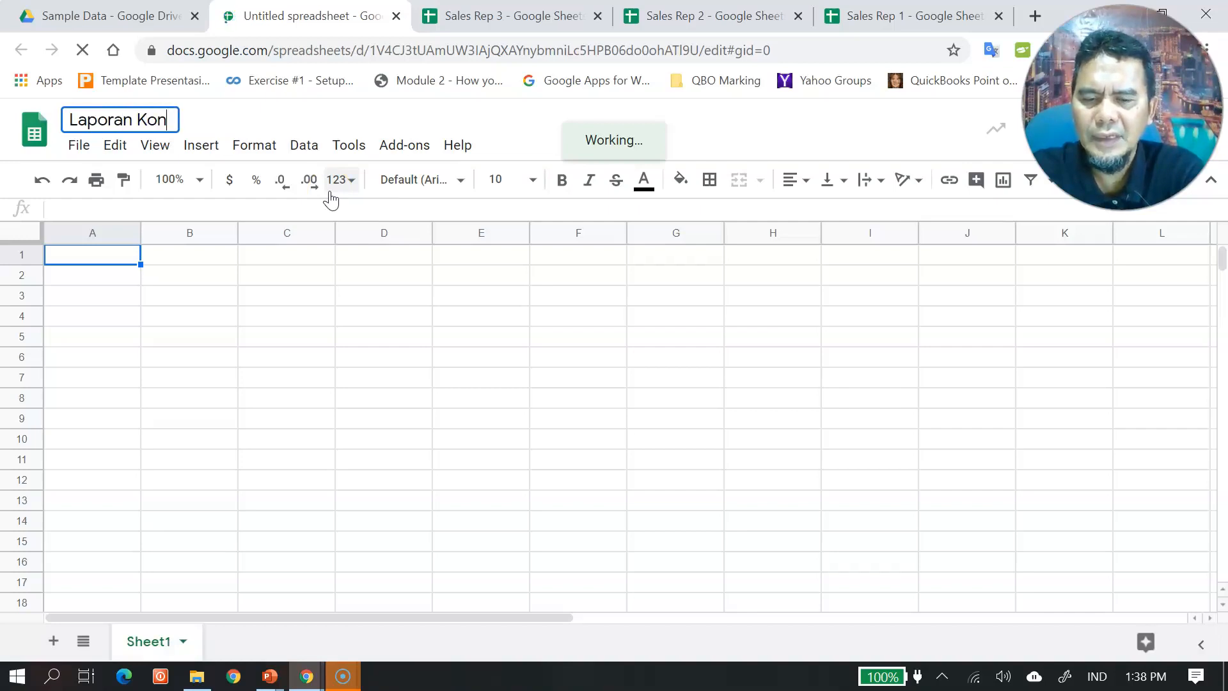
text(solidas)
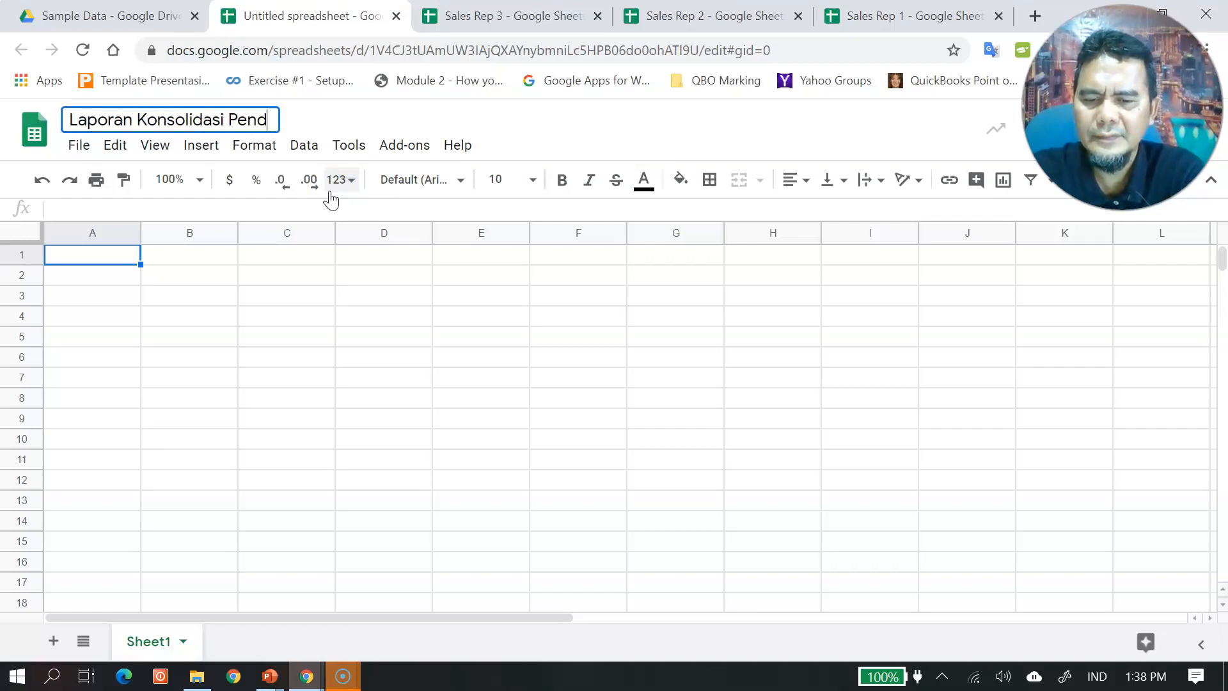
text(i Penjualan)
click(265, 337)
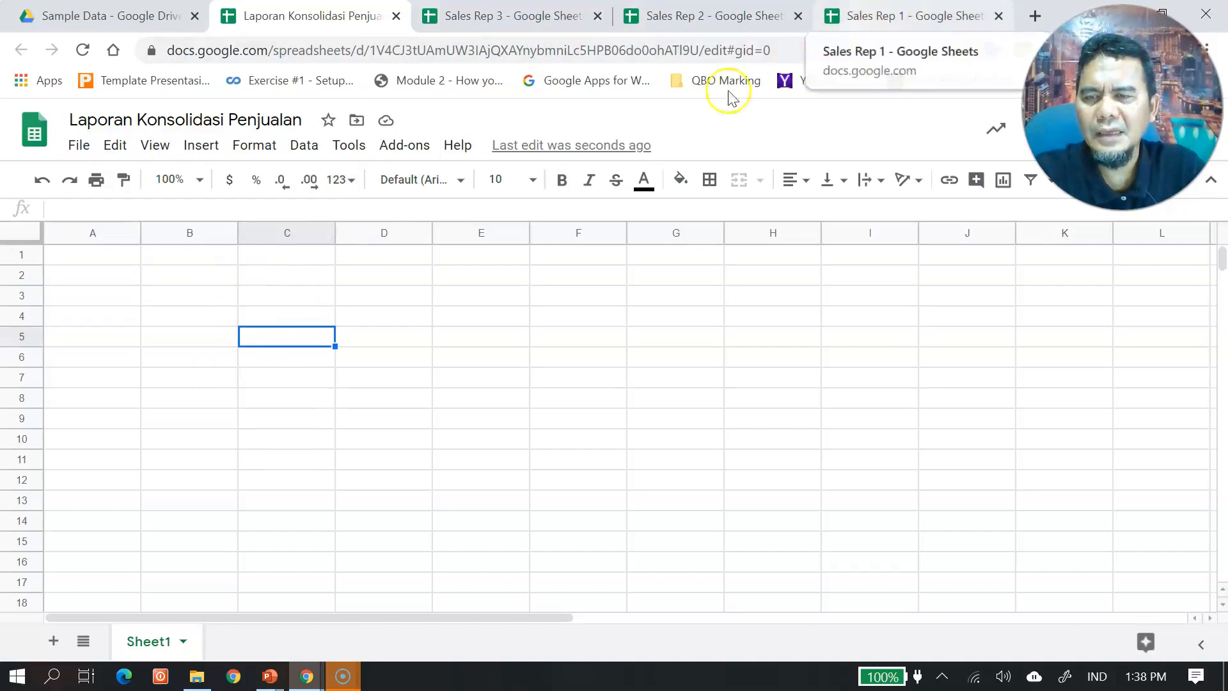
Step: Start the Sheetgo add-on with cell A1 selected and begin a new connection that imports data
click(99, 259)
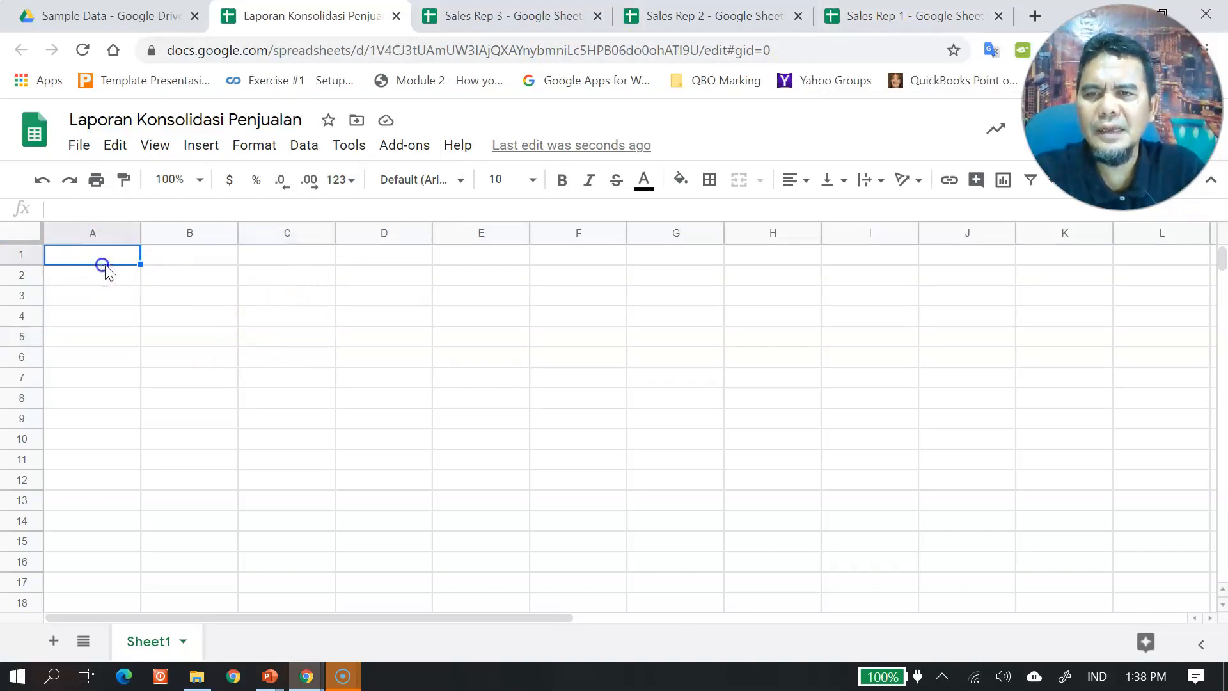
click(406, 147)
mouse_move(431, 228)
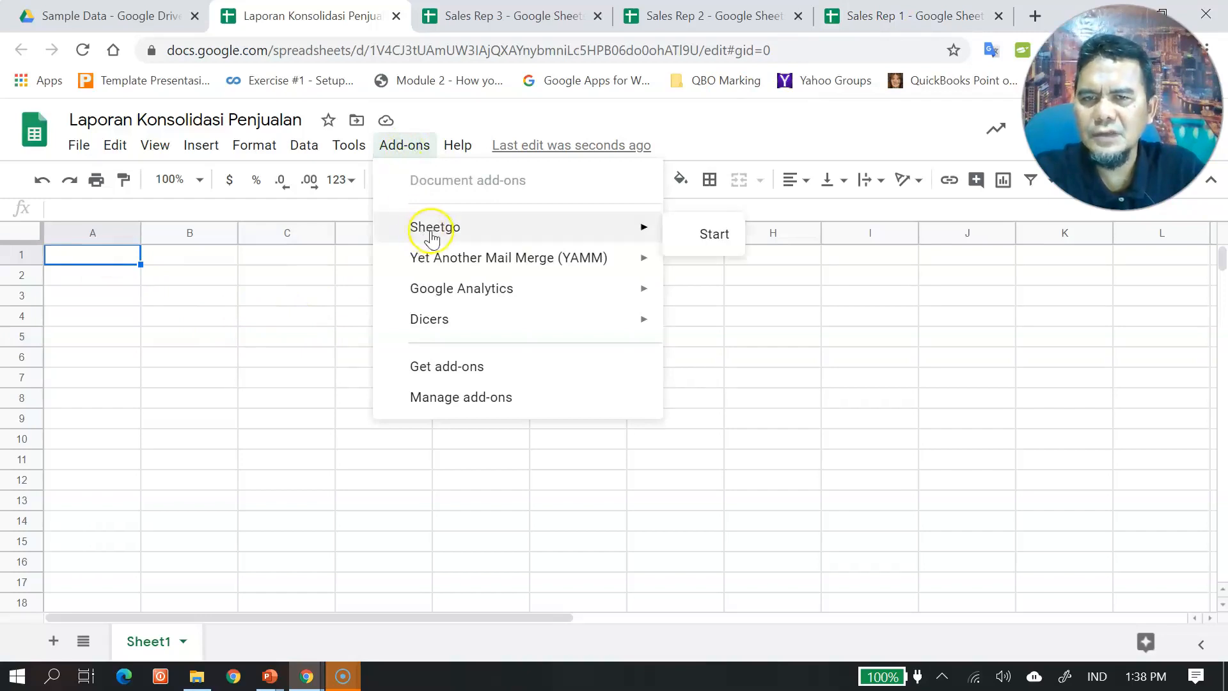
click(713, 235)
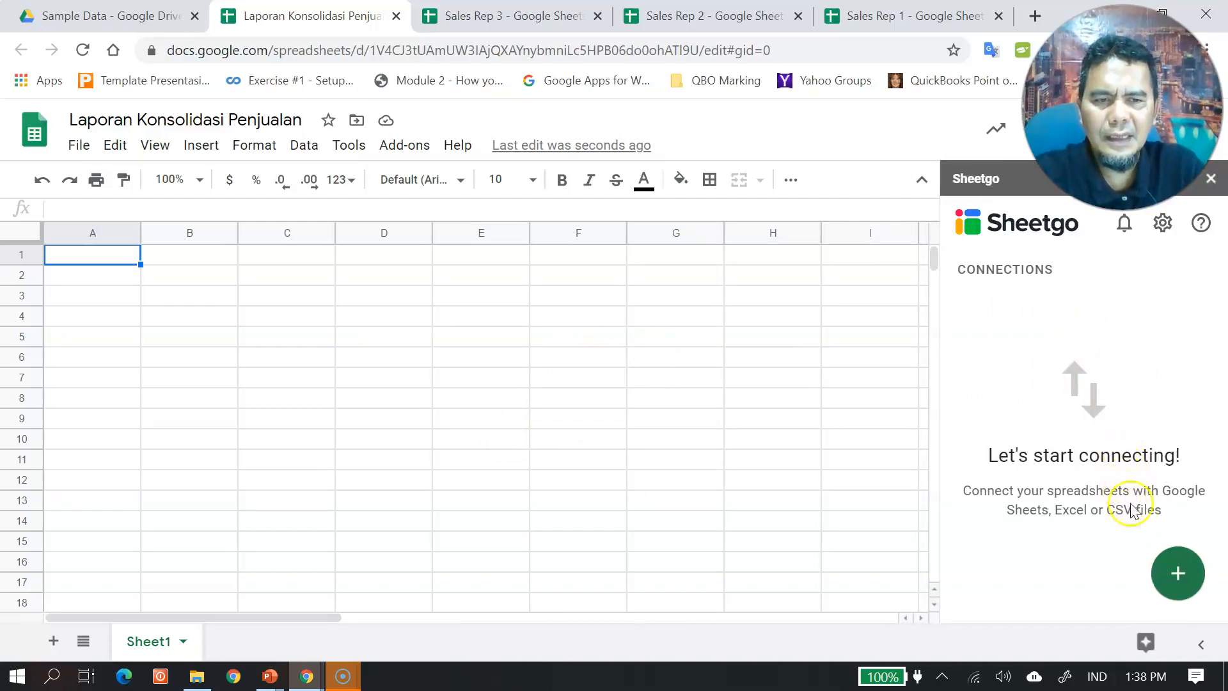
mouse_move(1178, 572)
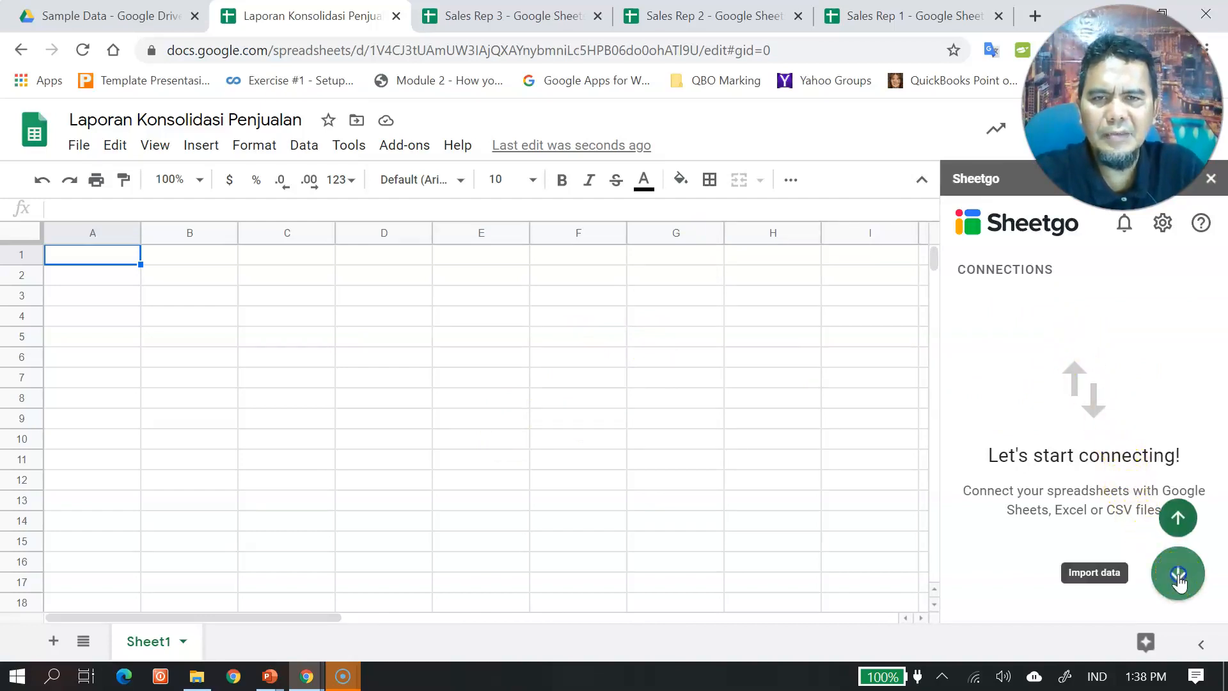
click(1178, 579)
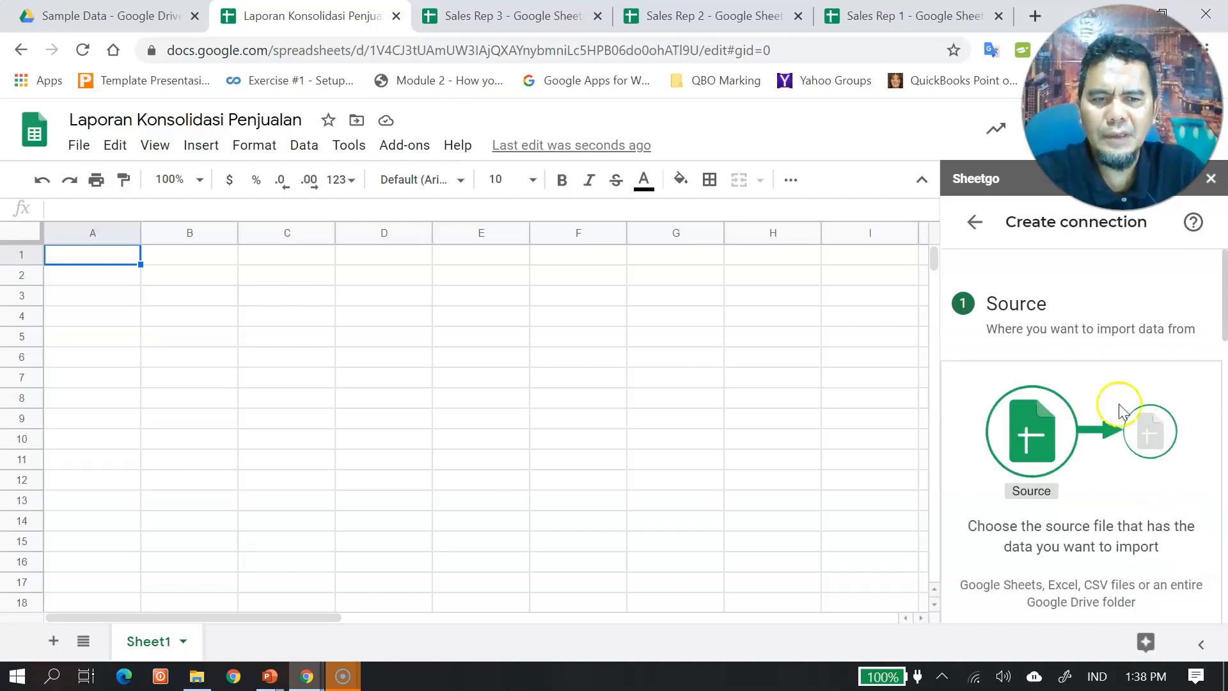
Step: Open the source selection for the Sheetgo connection and search Drive for "sheetgo"
scroll(1088, 354, down, 3)
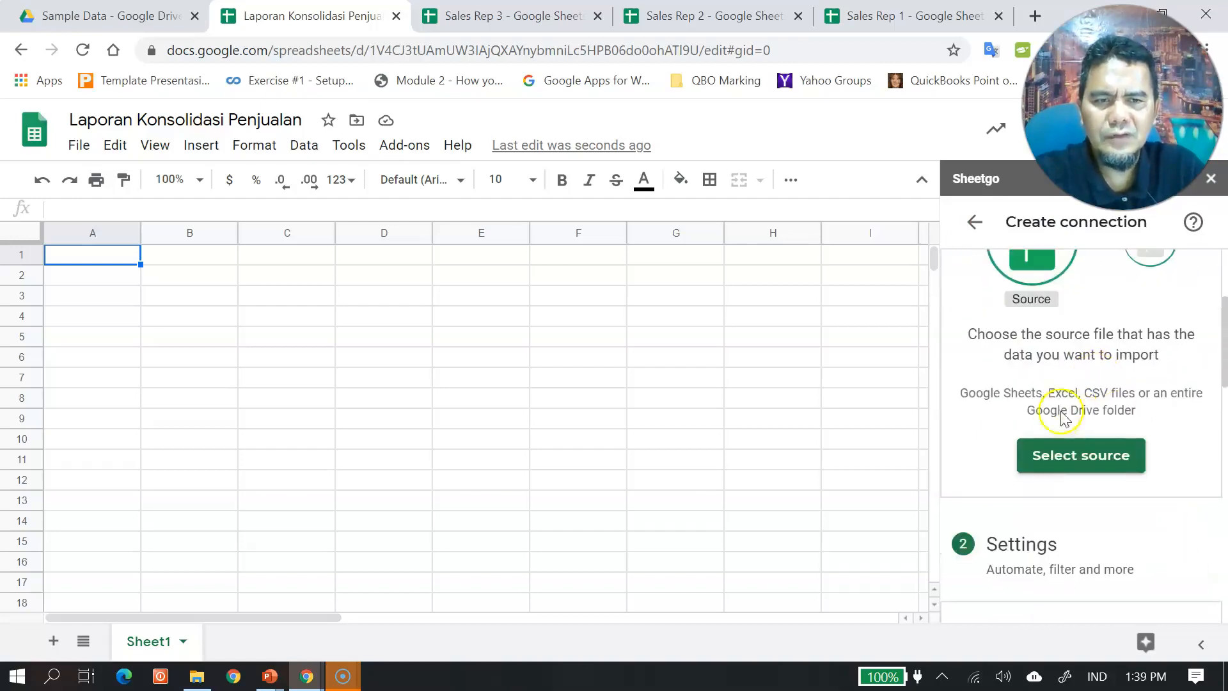
click(1113, 461)
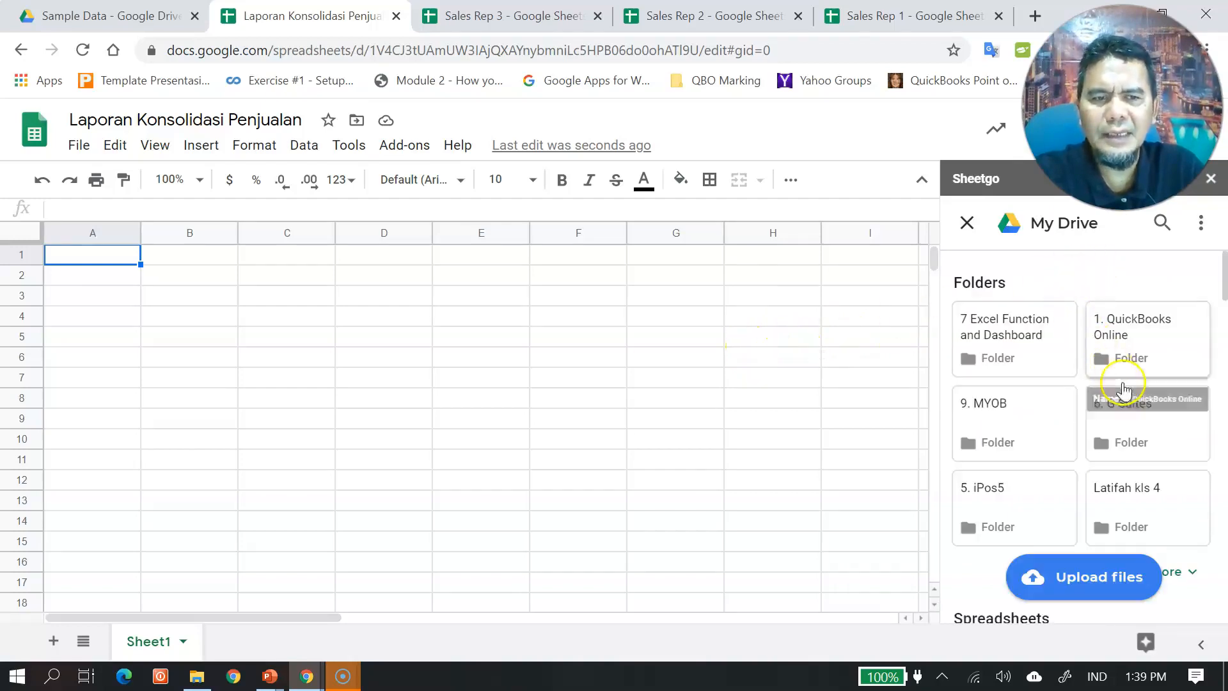
scroll(1154, 429, down, 3)
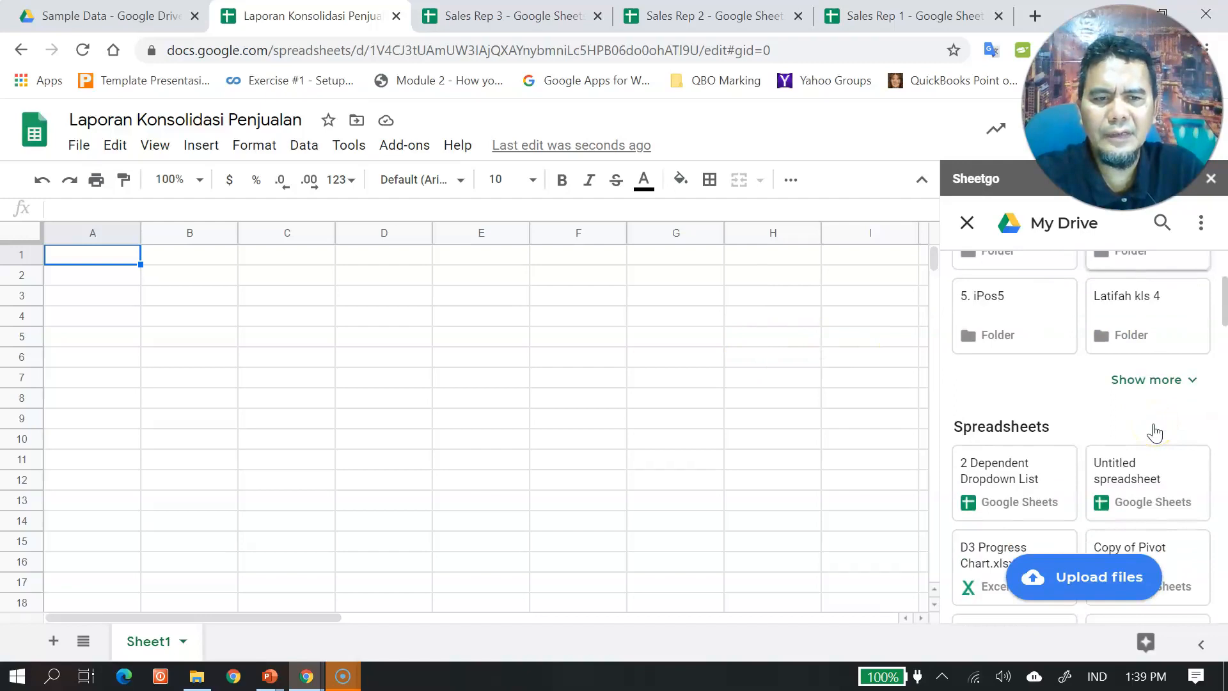
scroll(1154, 433, down, 2)
scroll(1149, 423, up, 5)
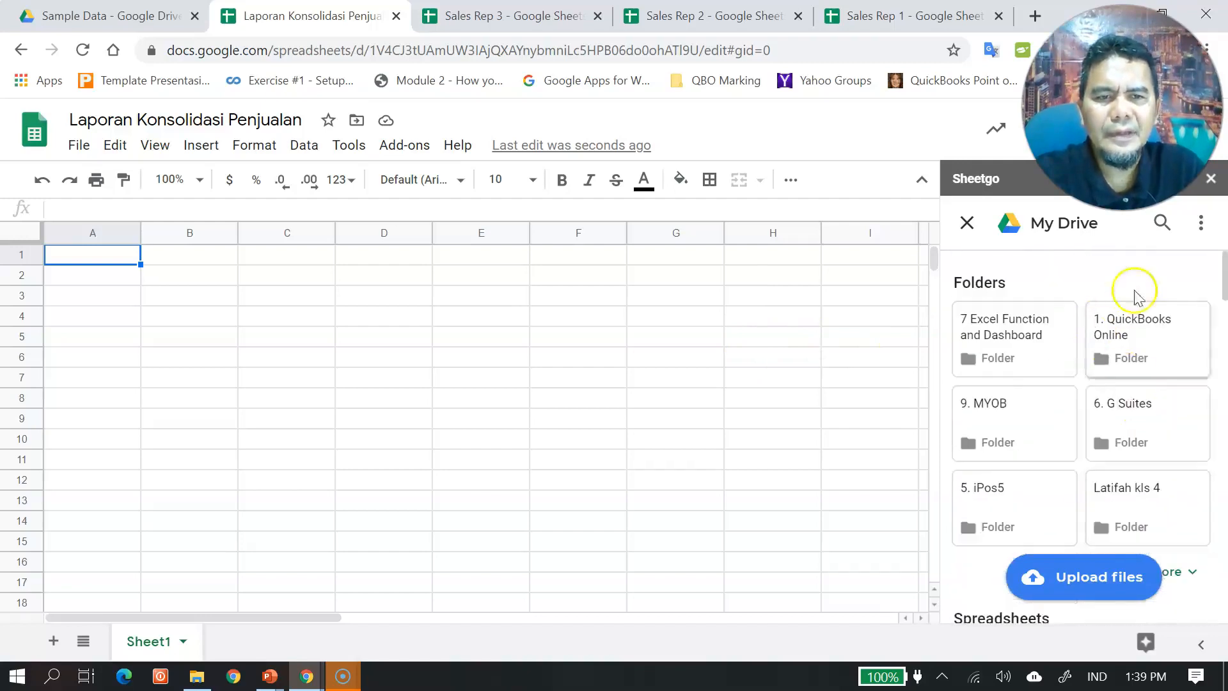
click(1162, 222)
text(sheetgo)
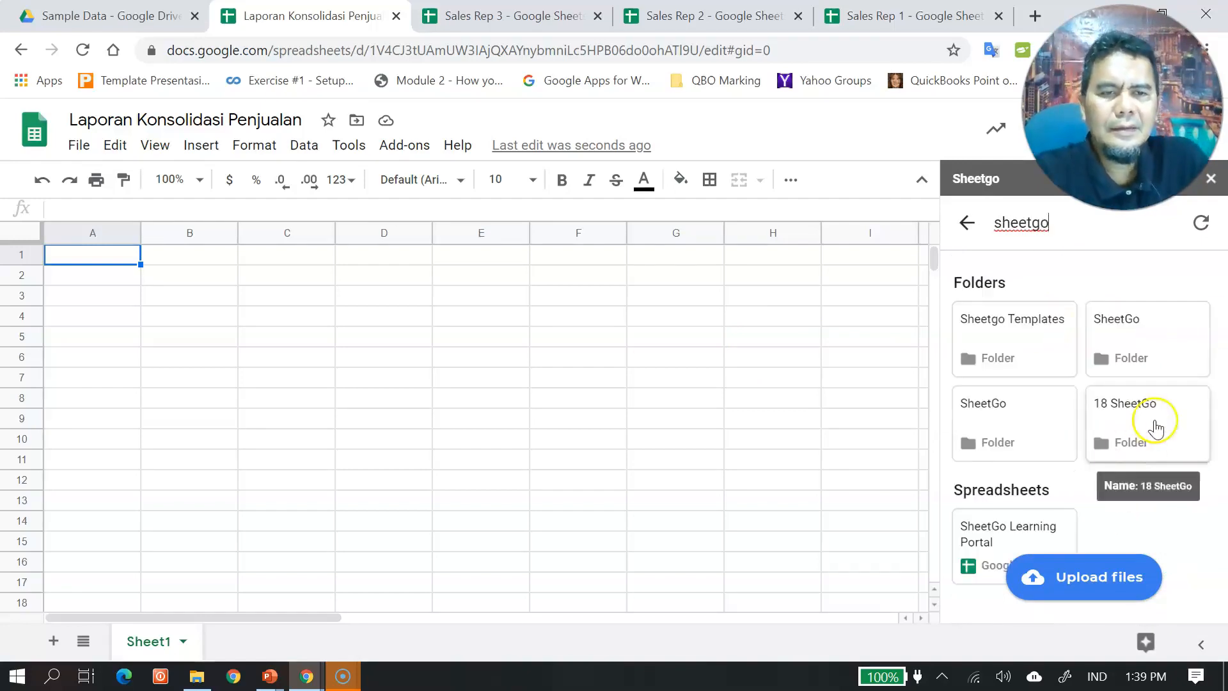
Step: Add the Sales Rep 1 spreadsheet from the Sample Data folder inside 18 SheetGo as the connection's first source
click(1161, 422)
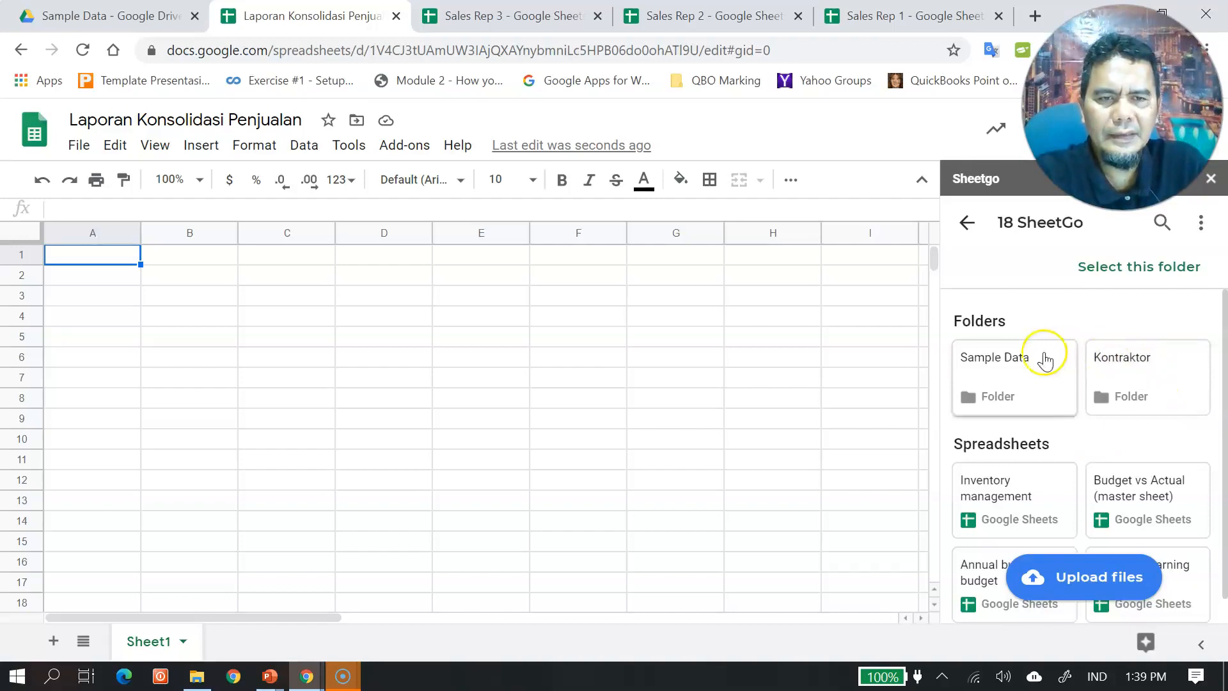
click(1037, 354)
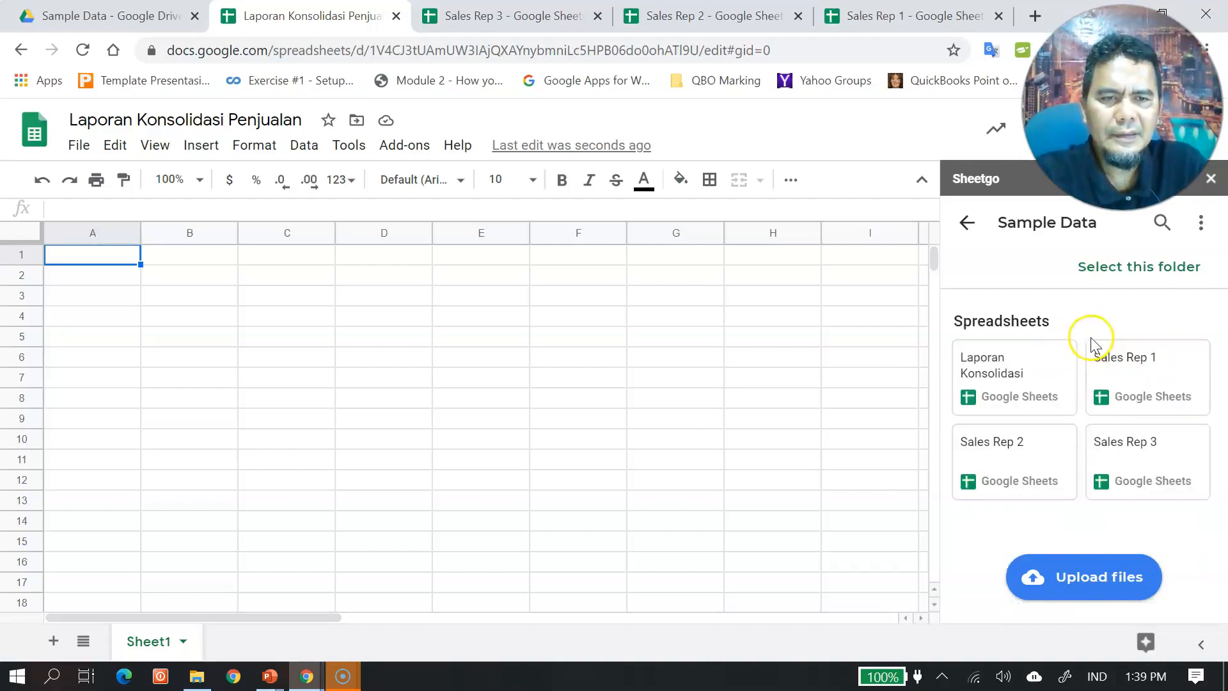
mouse_move(1165, 372)
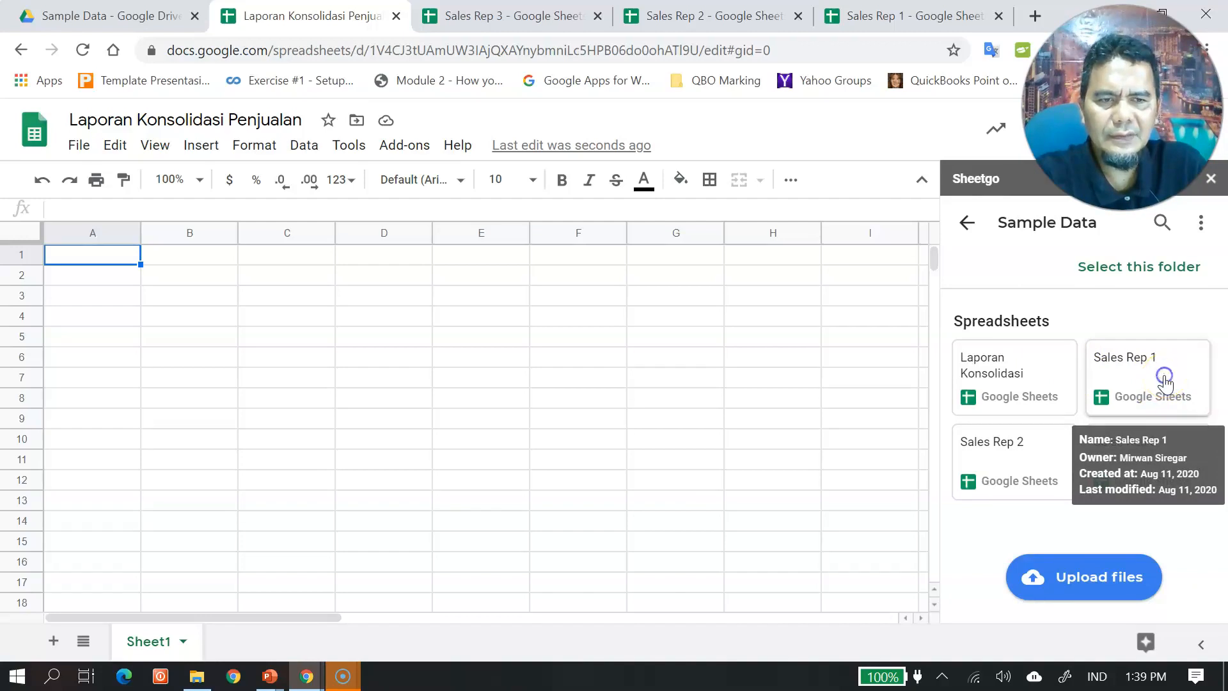
click(1164, 377)
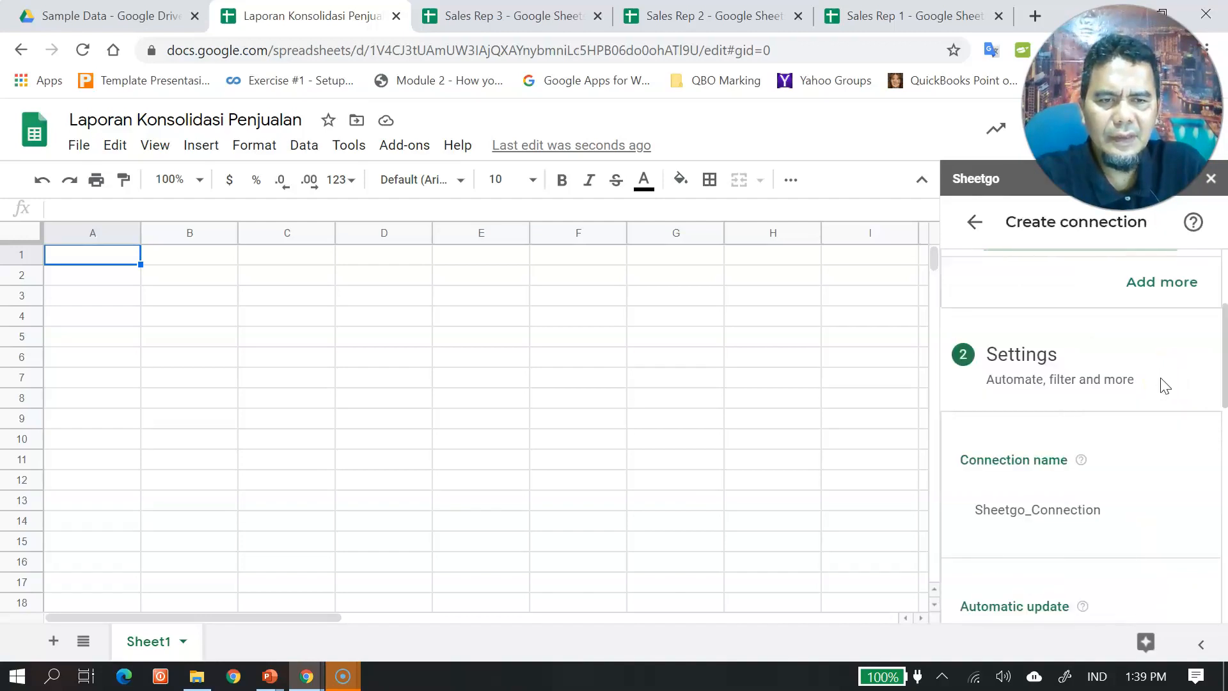
Step: Search Drive for "sheetgo" and add Sales Rep 2 from the Sample Data folder in 18 SheetGo as another source
scroll(1138, 386, up, 3)
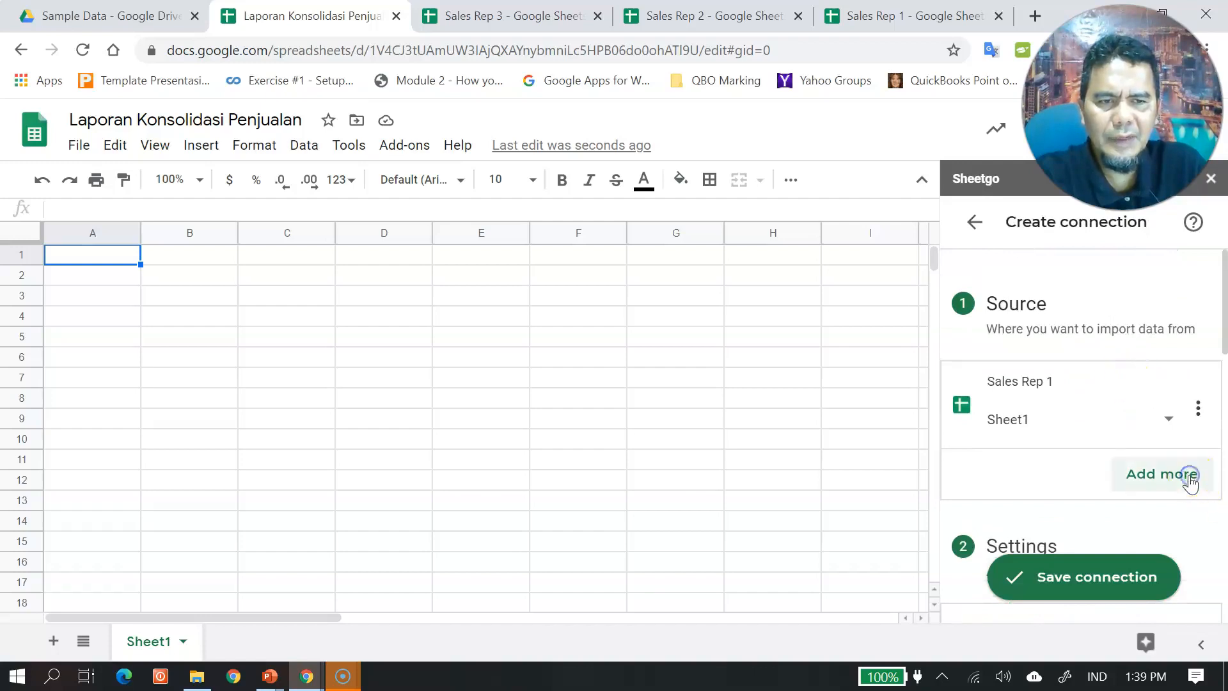
click(1191, 479)
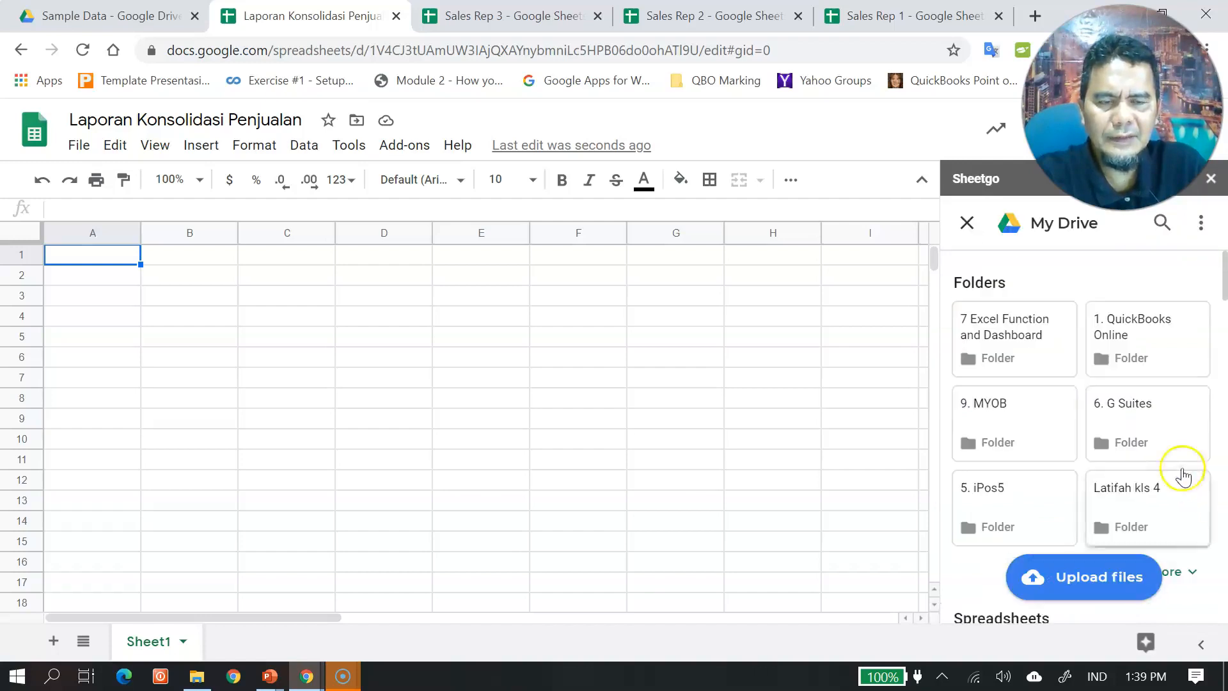
click(1168, 231)
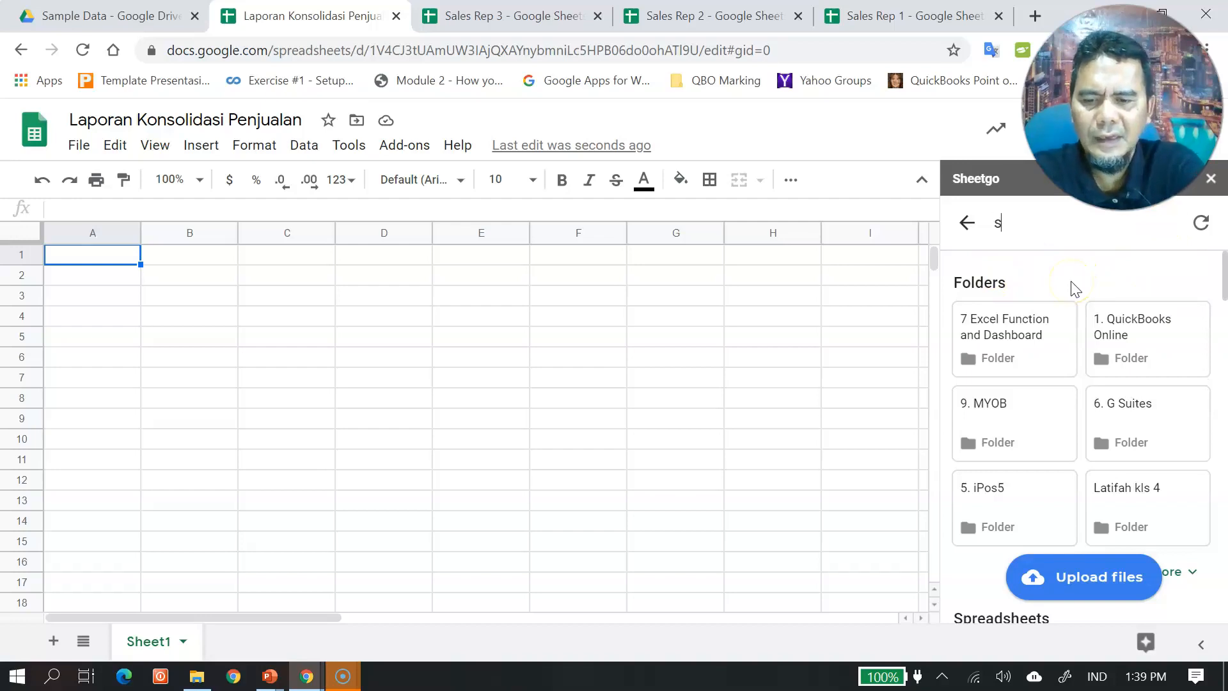
text(sheetgo)
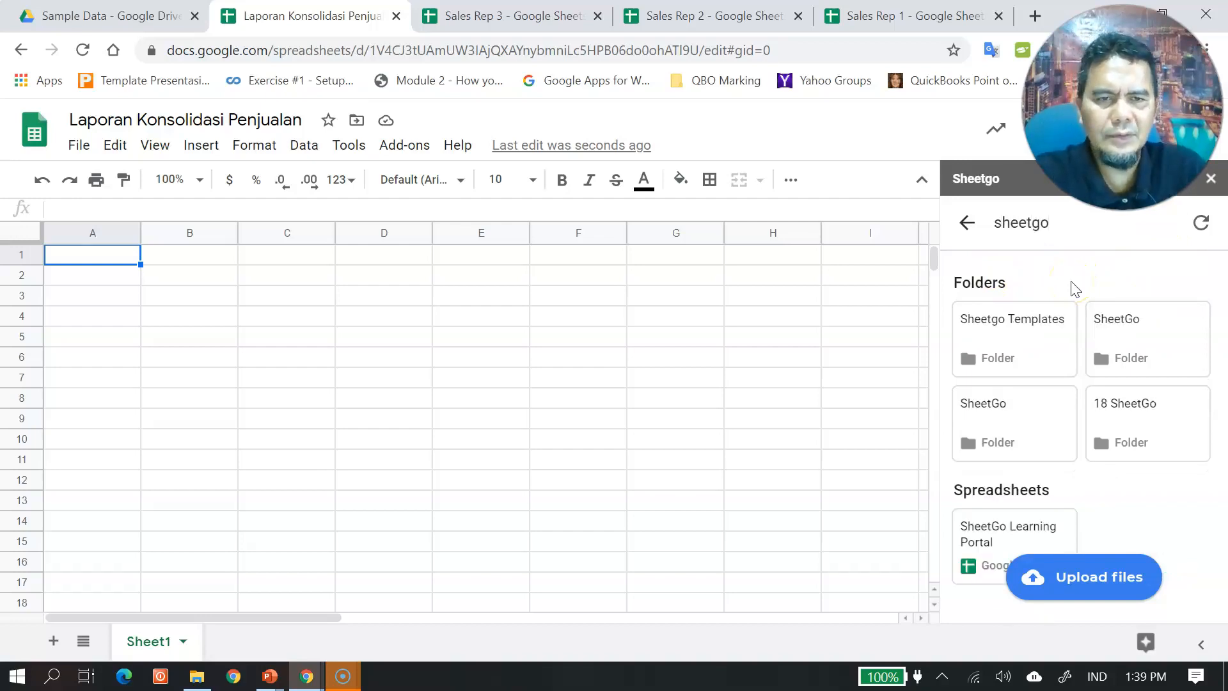
click(1154, 427)
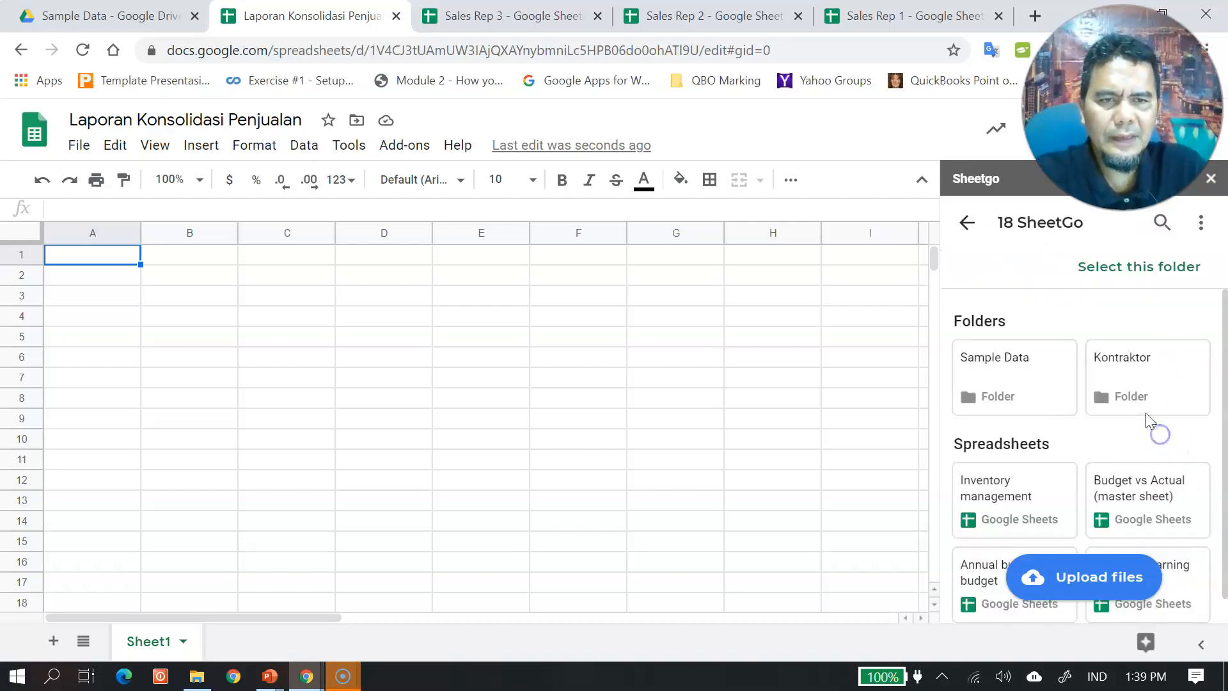
click(1020, 365)
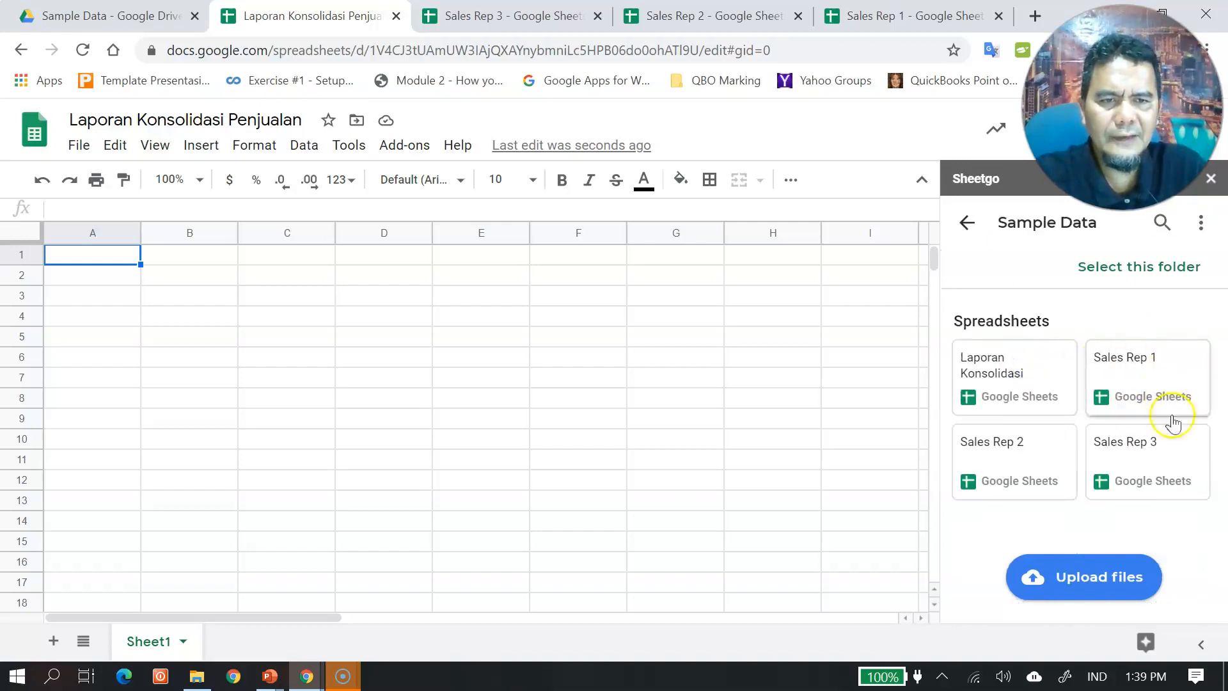
double_click(1034, 455)
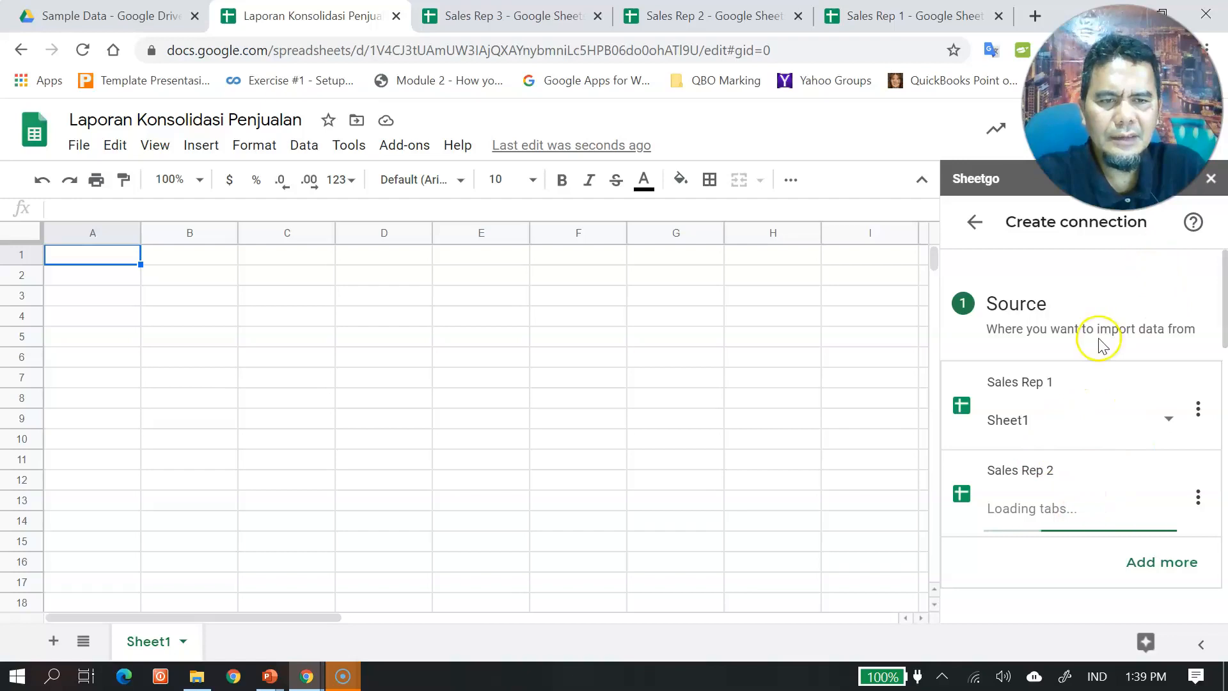
Step: Add Sales Rep 3 as the third source, searching for "sheetgo" to reach the Sample Data folder inside 18 SheetGo
click(1194, 560)
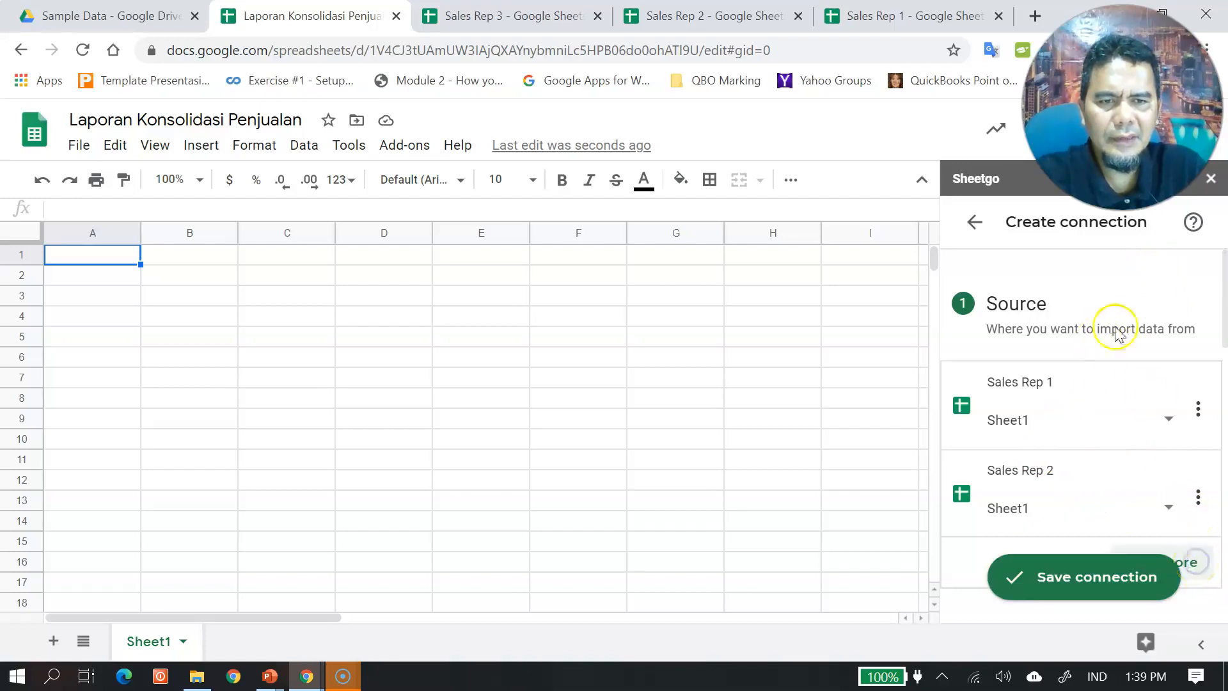
click(1159, 223)
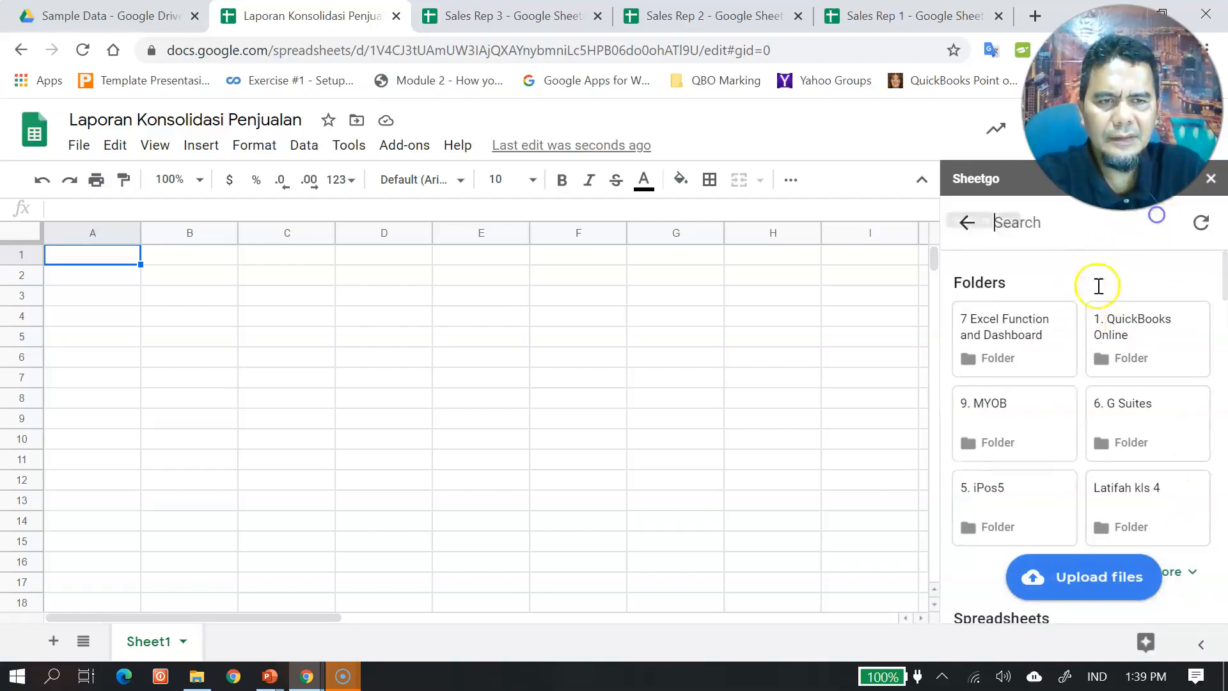
text(sheetgo)
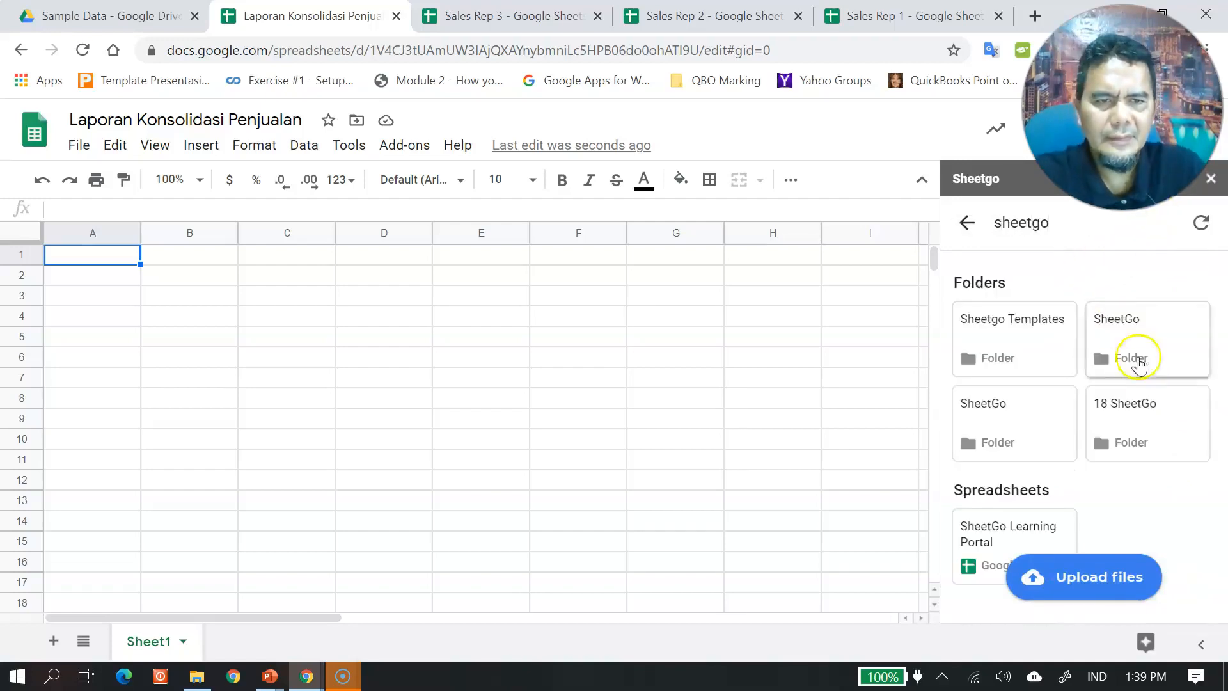
click(1145, 403)
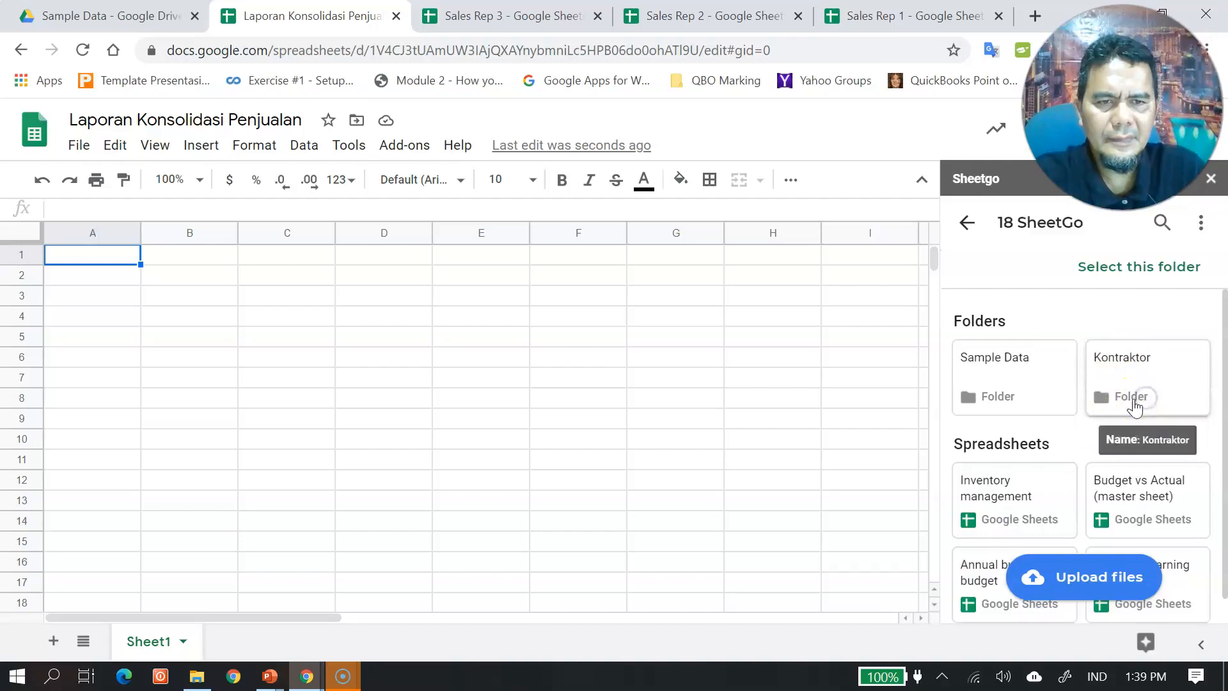
click(1023, 365)
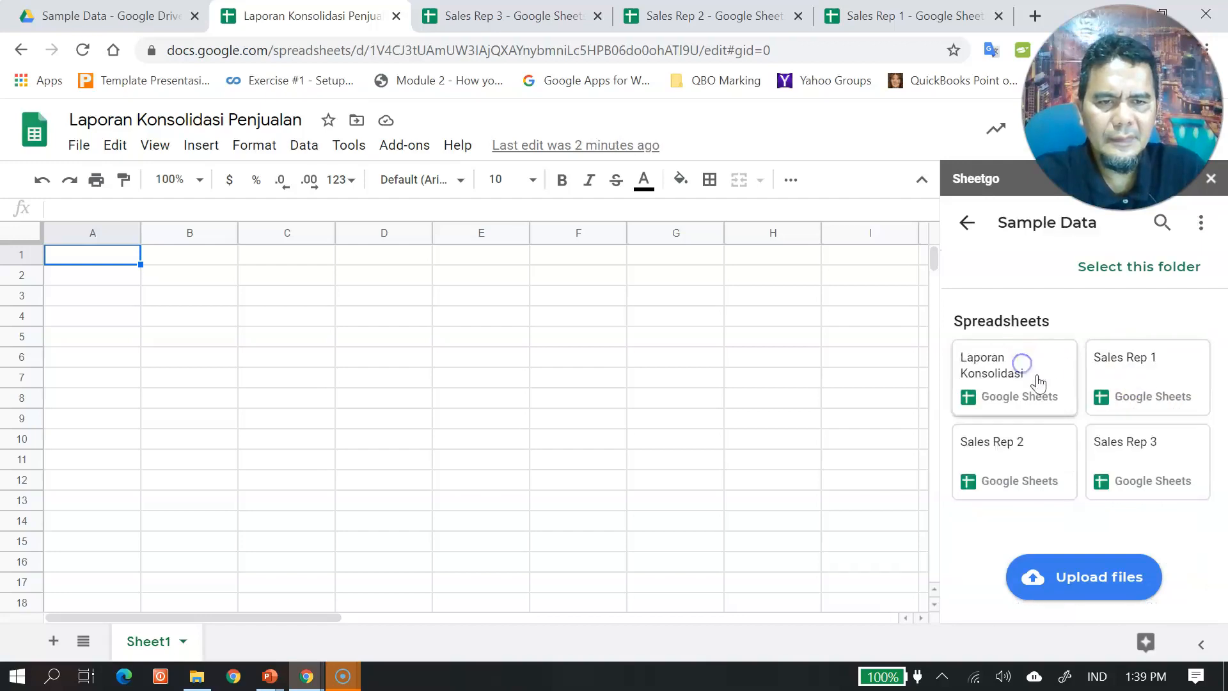
click(1157, 441)
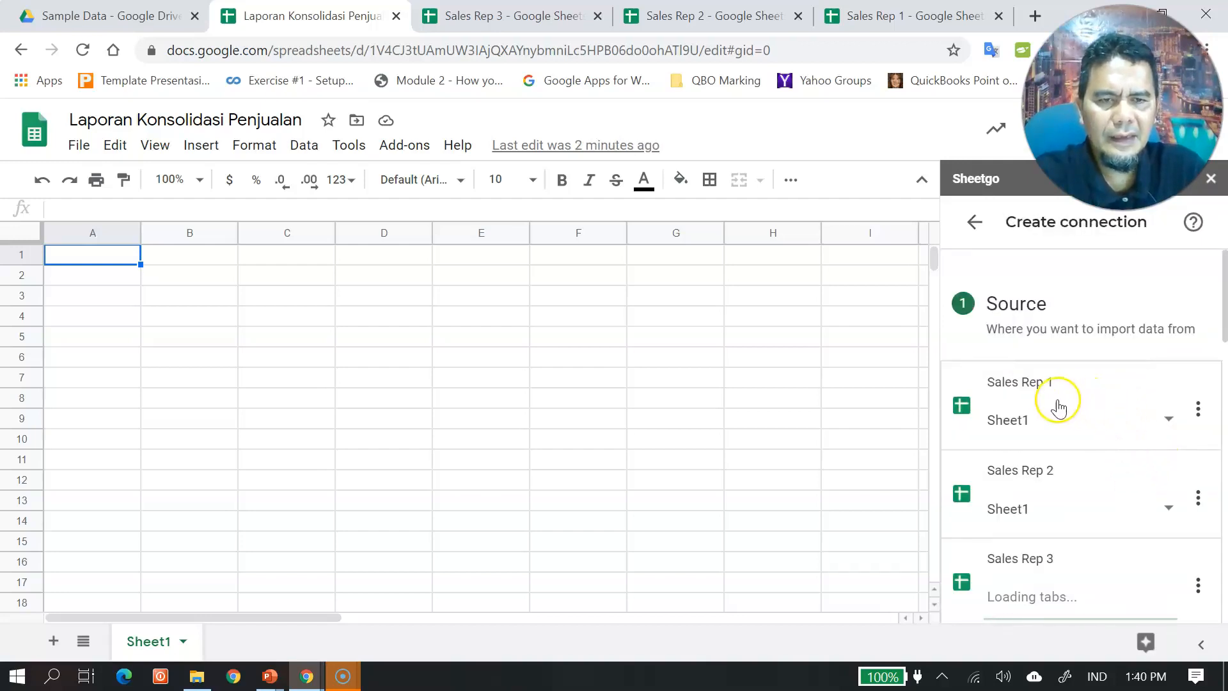
Step: Name the Sheetgo connection "Laporan Konsolidasi Penjualan" in its settings
scroll(1063, 406, down, 1)
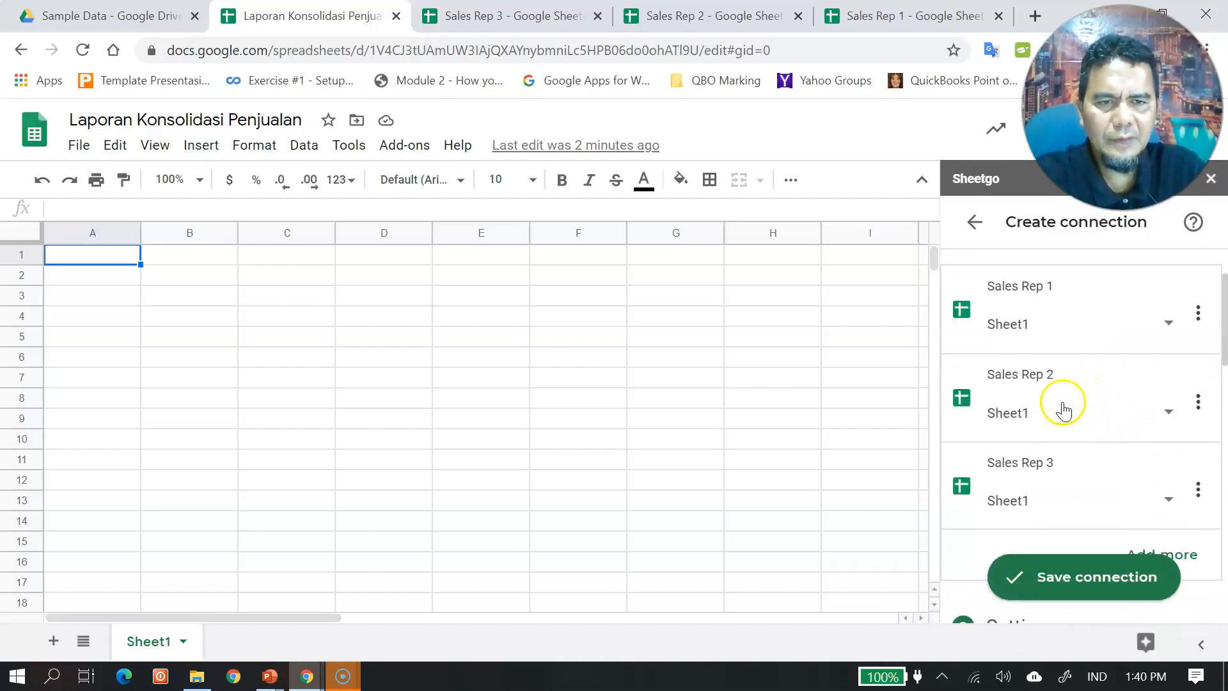
scroll(1091, 392, down, 1)
scroll(1095, 409, down, 2)
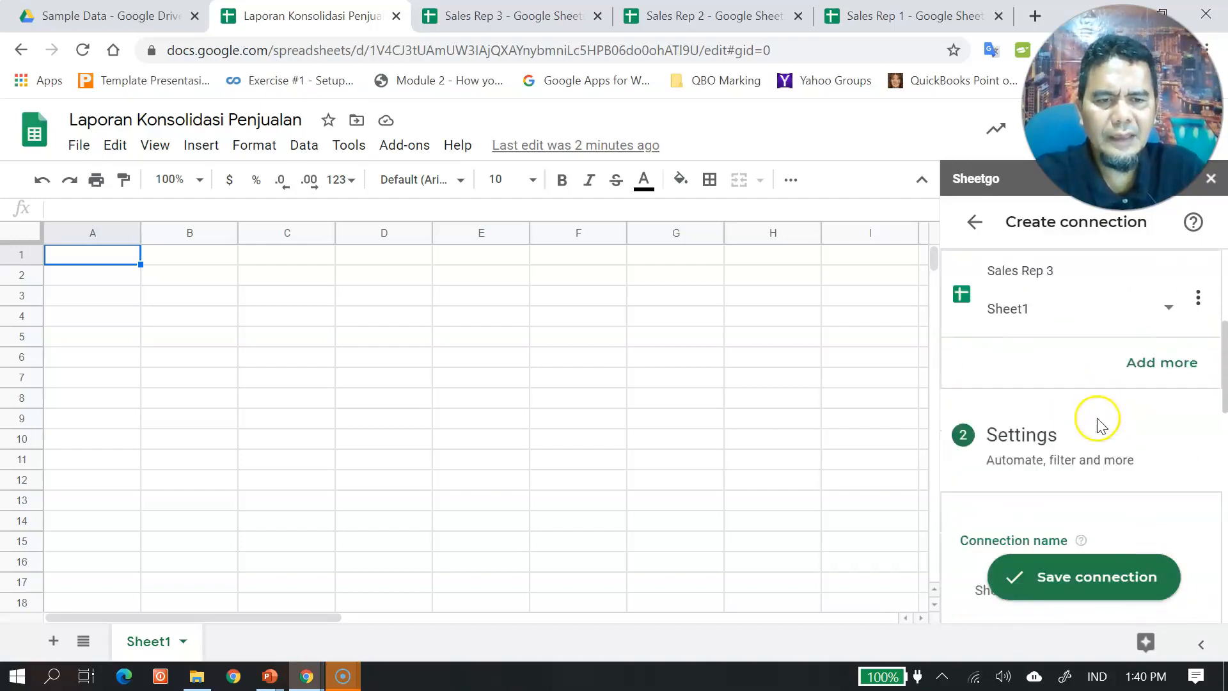
scroll(1096, 420, down, 1)
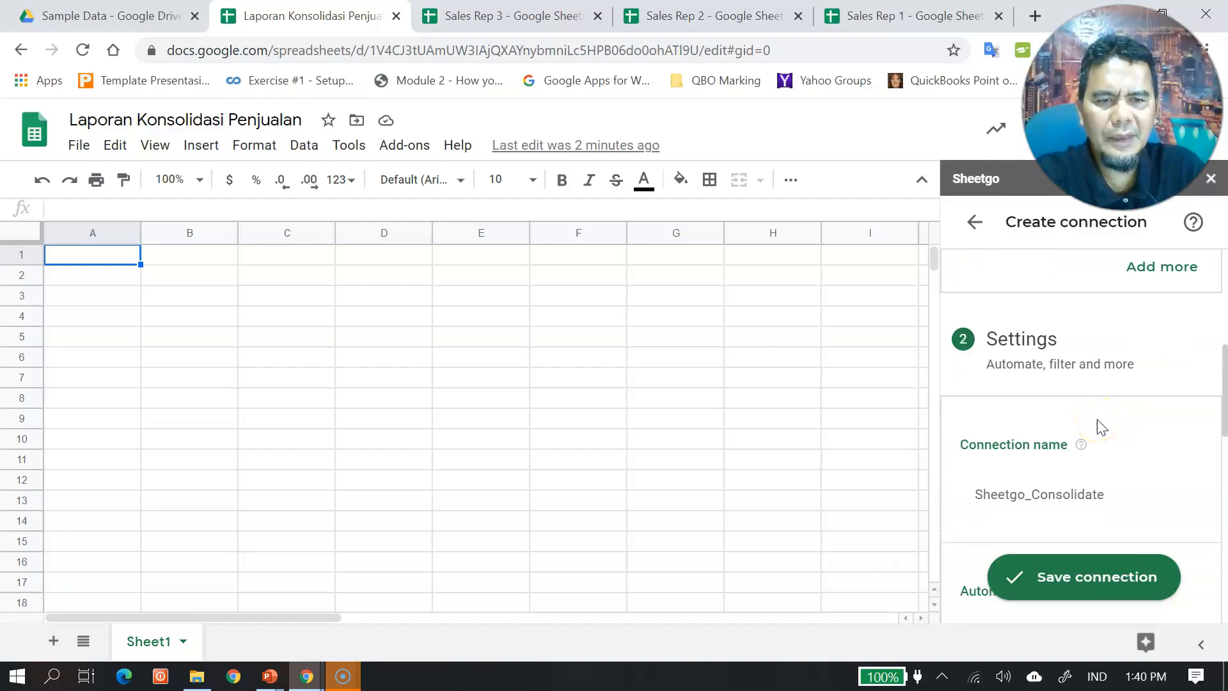
scroll(1102, 459, down, 2)
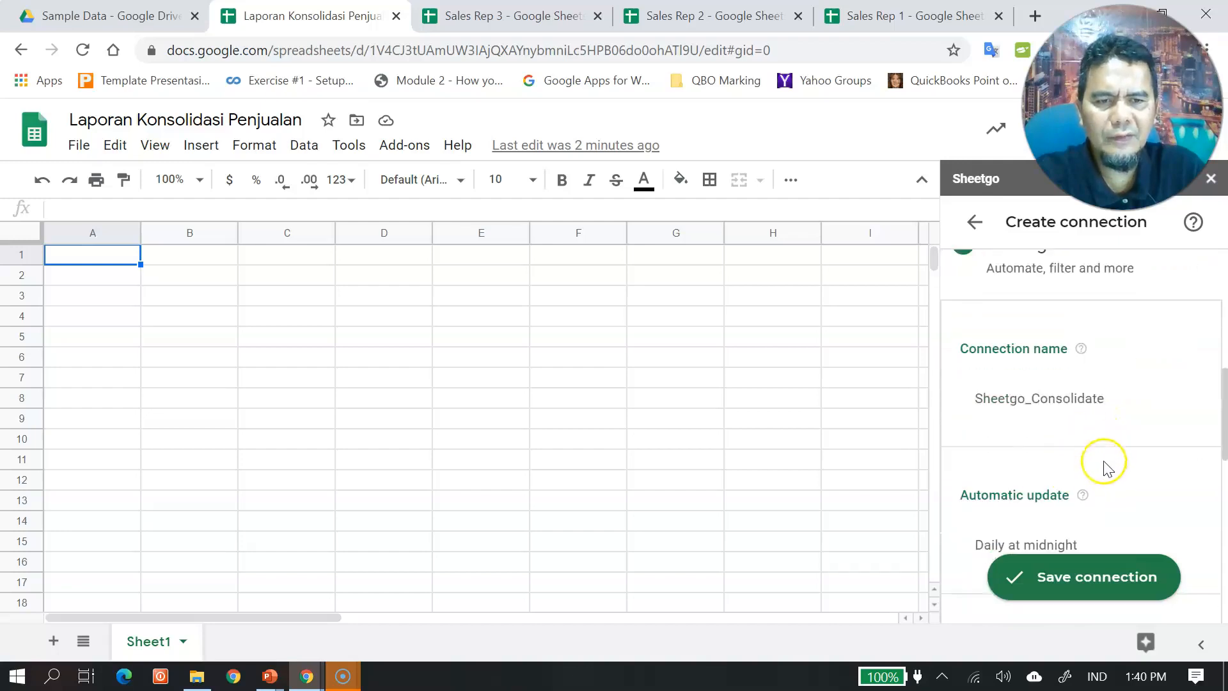
click(1053, 406)
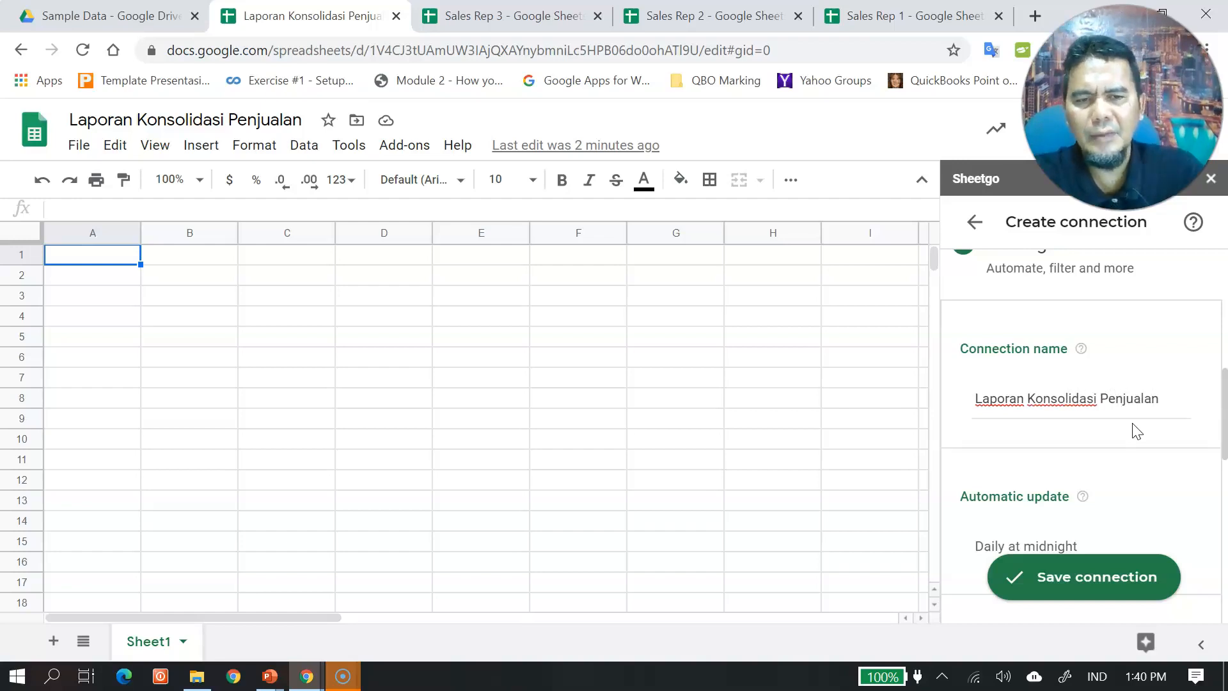
Step: Set the connection's automatic update type to Hourly
scroll(1144, 435, down, 2)
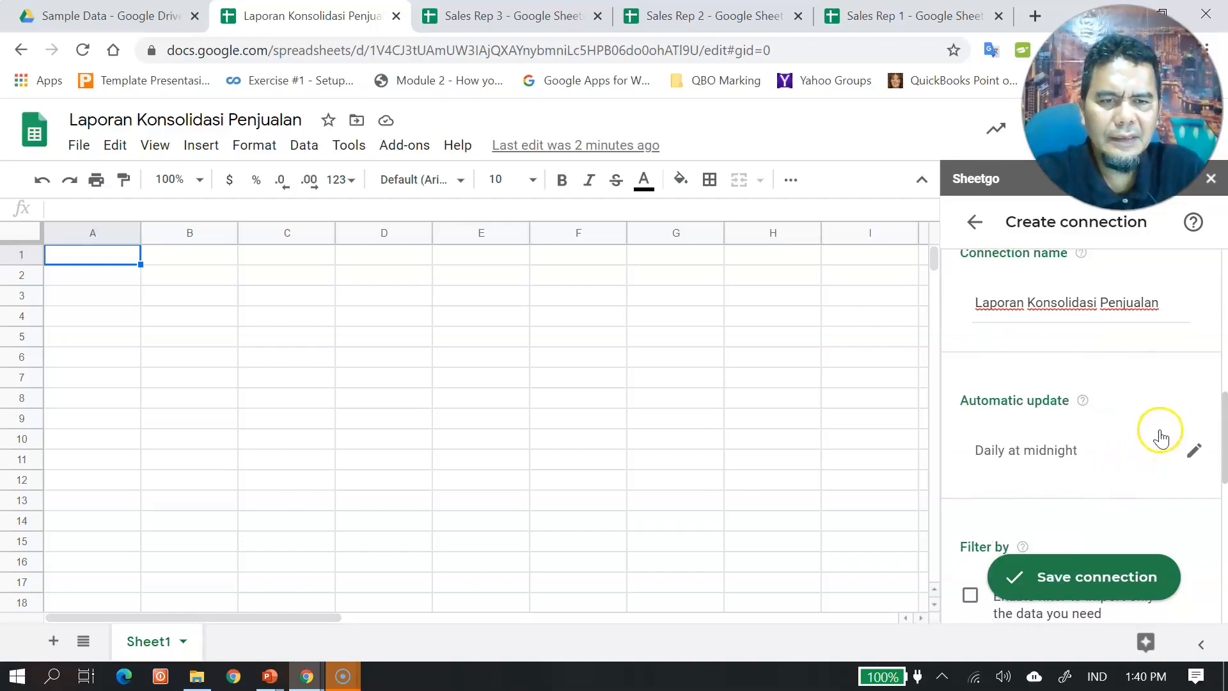
scroll(1160, 431, down, 1)
mouse_move(1091, 361)
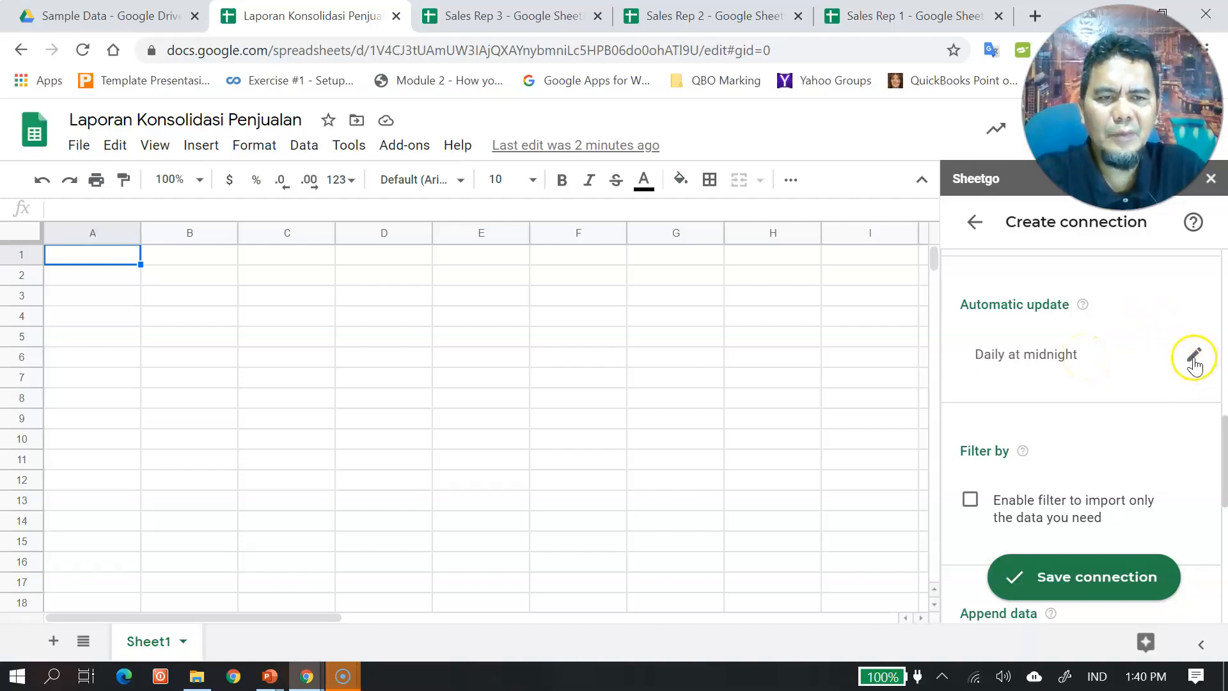
click(1194, 362)
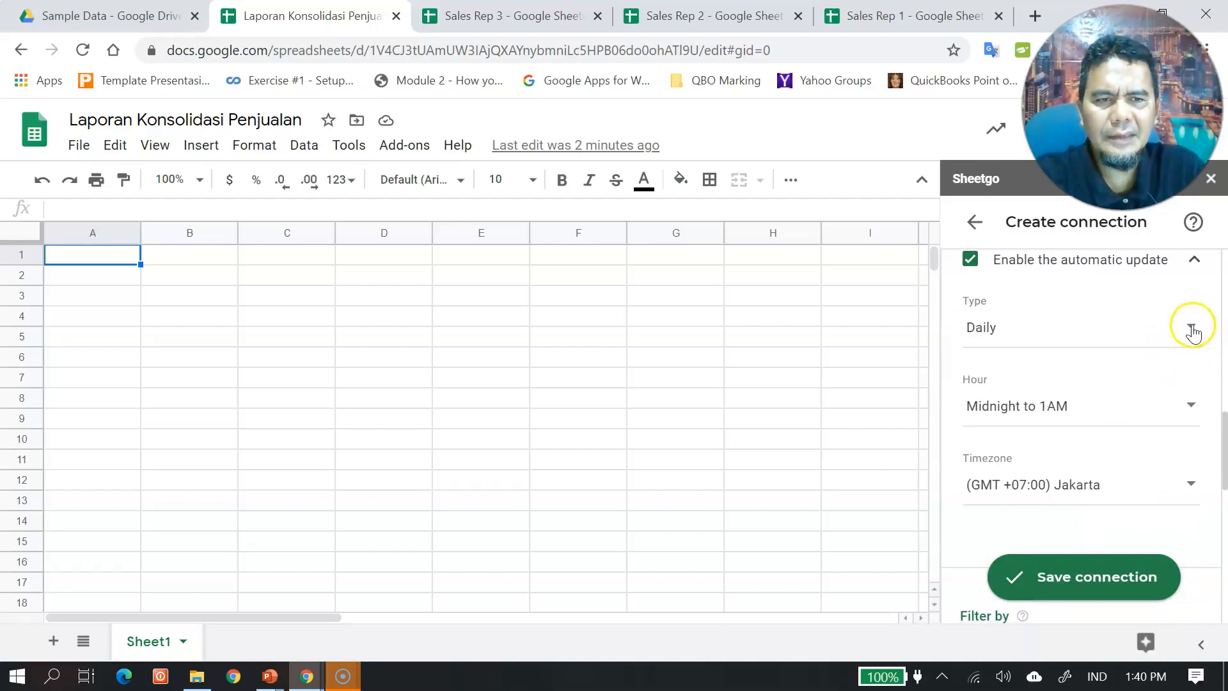
click(1190, 328)
click(1091, 334)
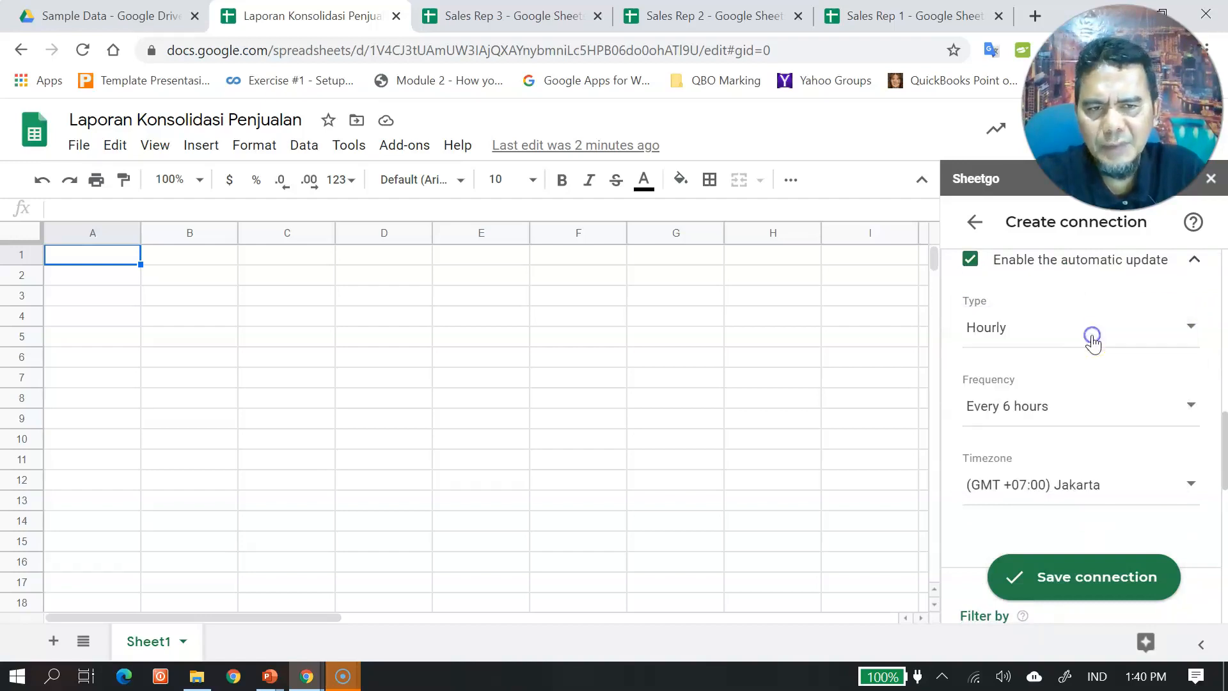
Step: Save the connection with the filter, append data and transfer formatting options left disabled
scroll(1114, 365, down, 1)
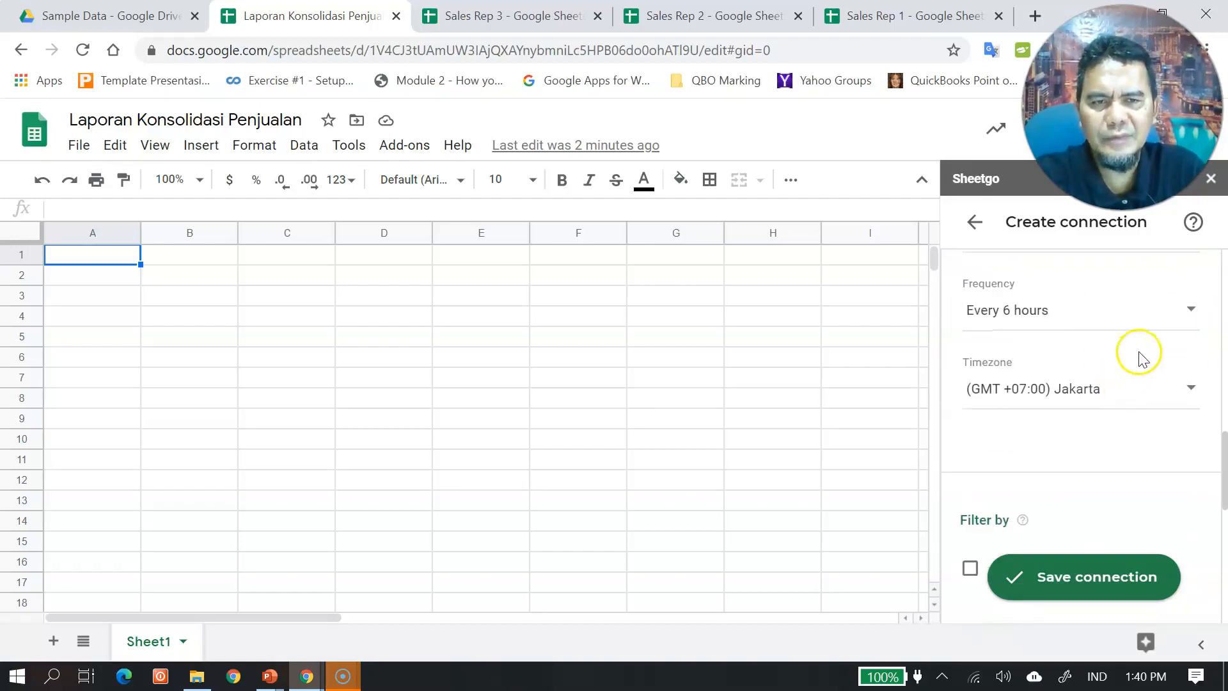
scroll(1146, 351, down, 2)
scroll(1132, 415, down, 3)
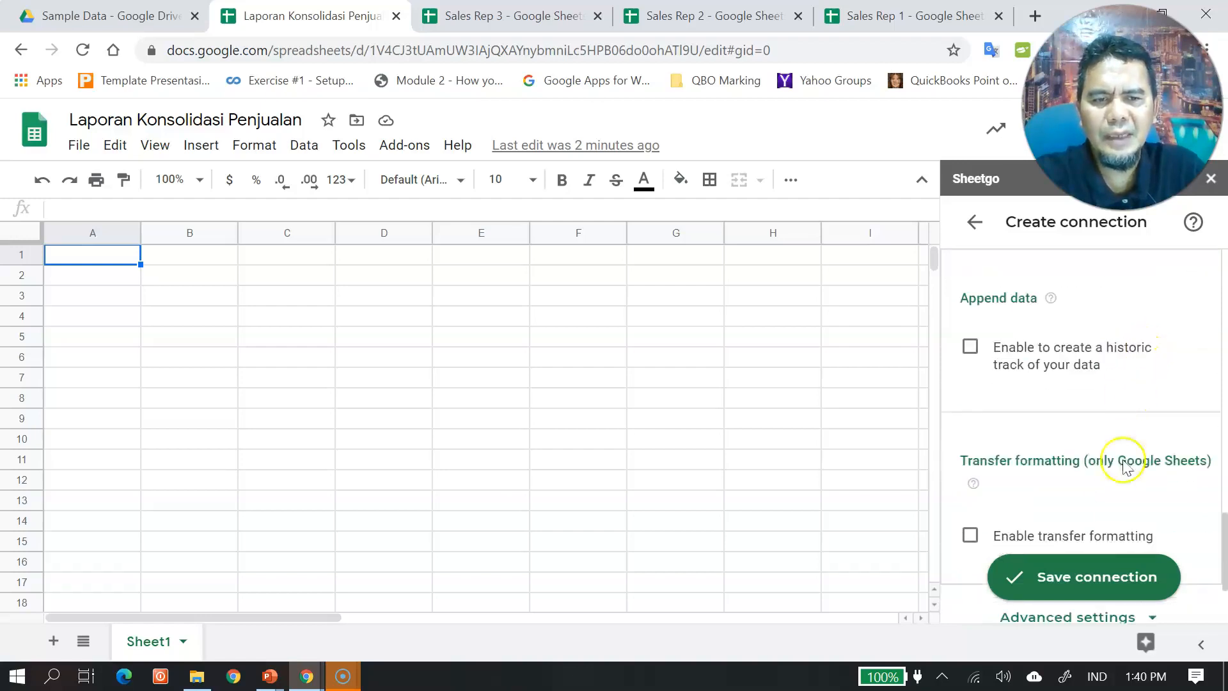
scroll(1105, 525, down, 1)
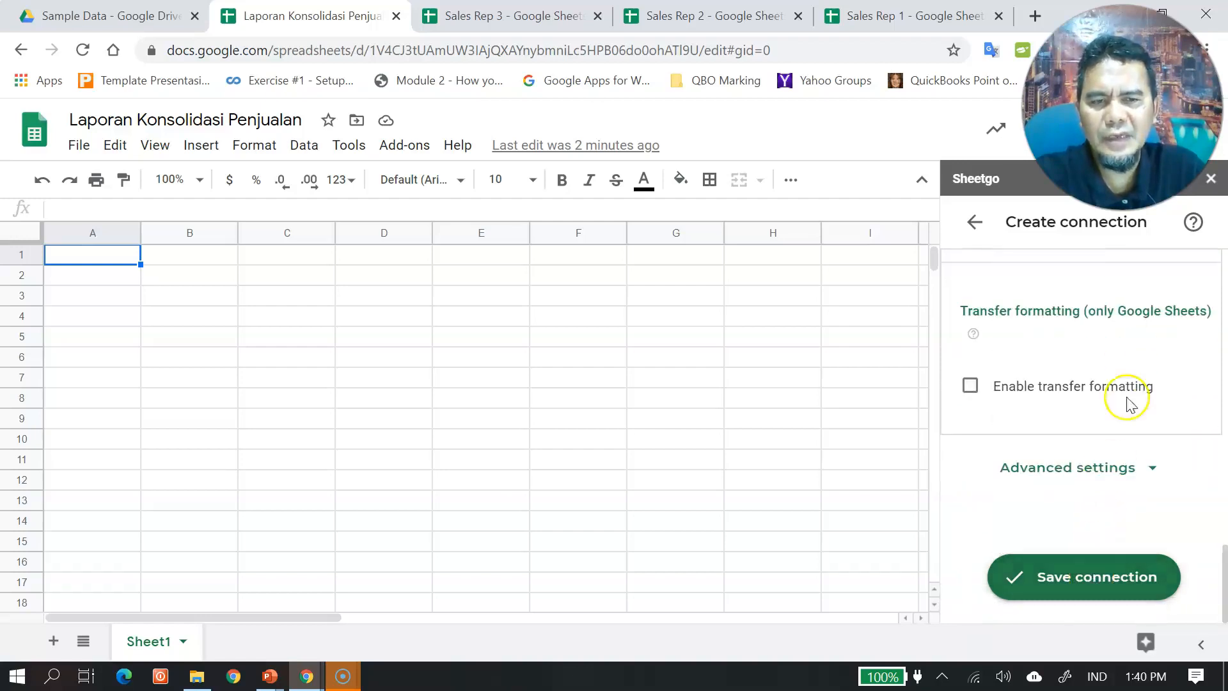
click(1080, 575)
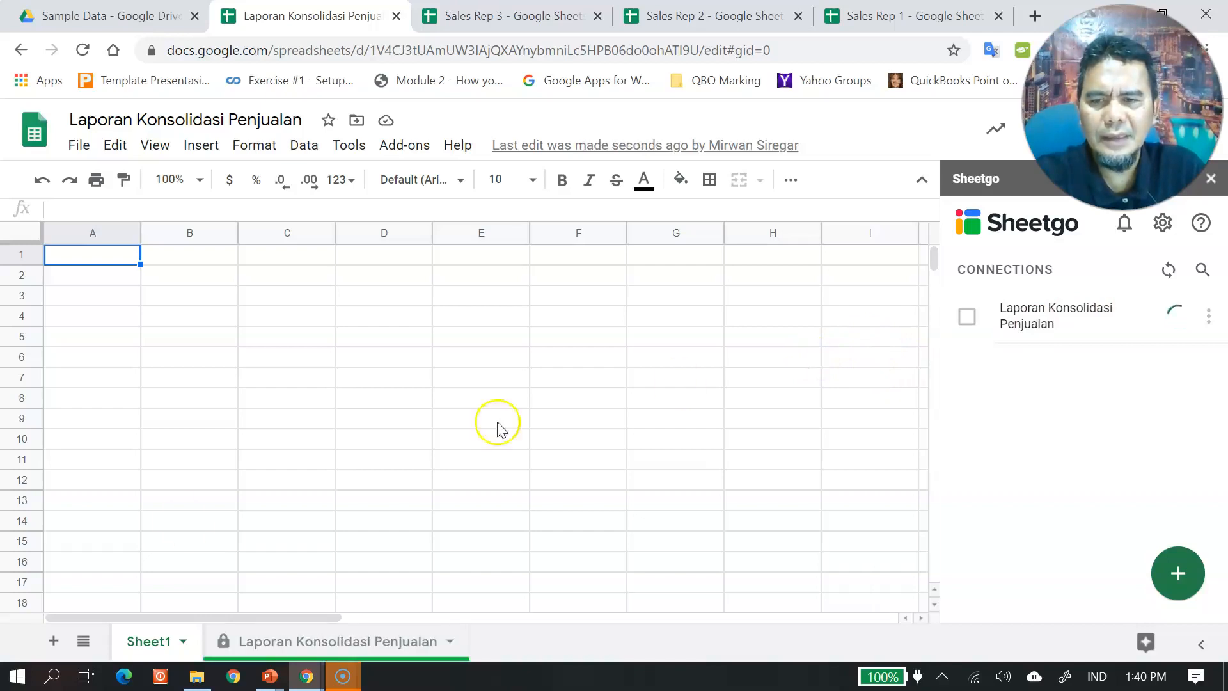
Step: Open the imported Laporan Konsolidasi Penjualan sheet and compare its rows with the three Sales Rep source spreadsheets
click(312, 645)
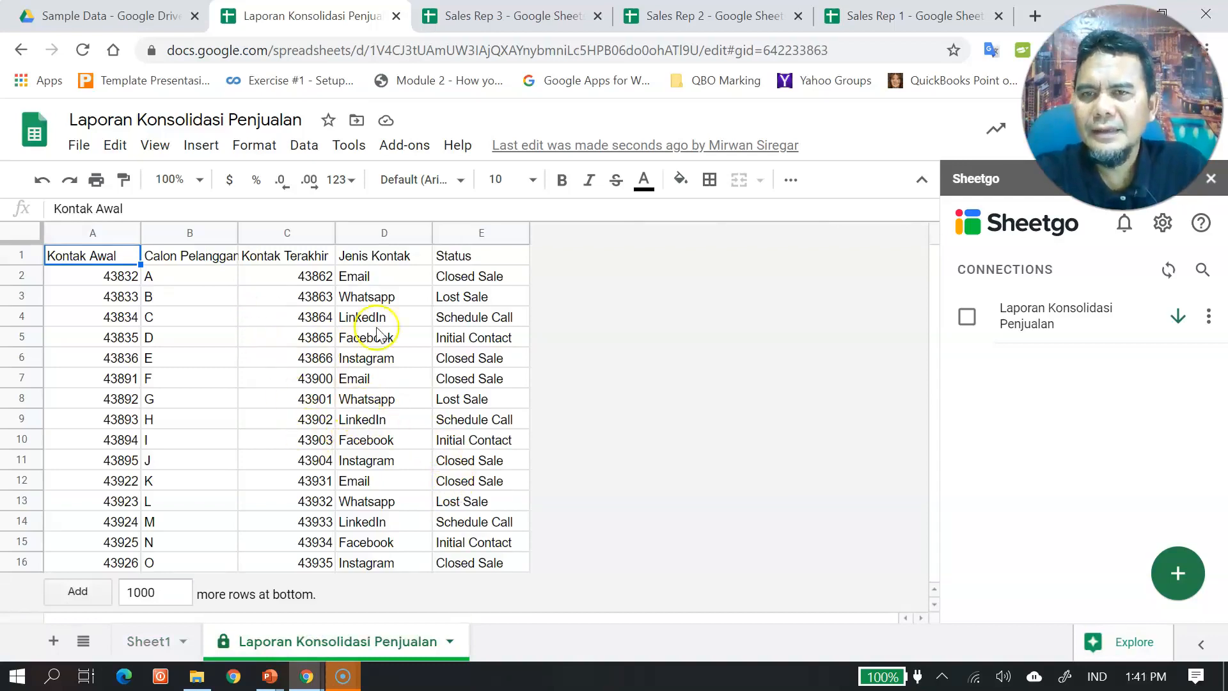
click(522, 16)
click(647, 11)
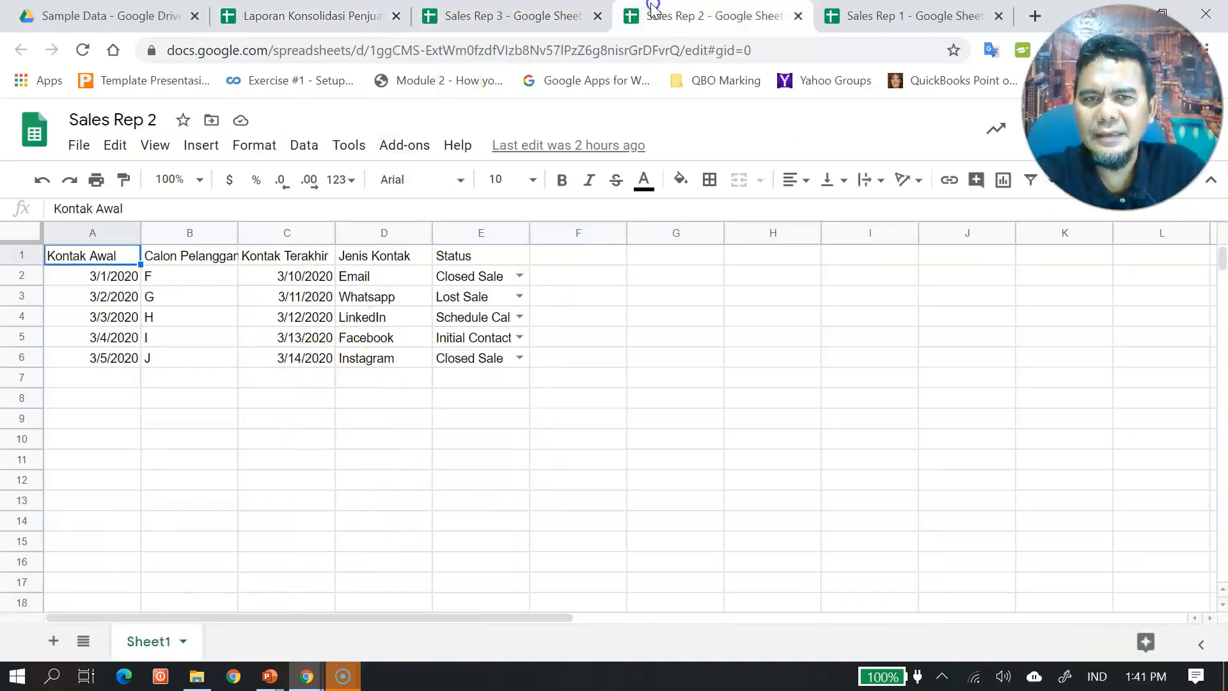
click(888, 16)
click(734, 19)
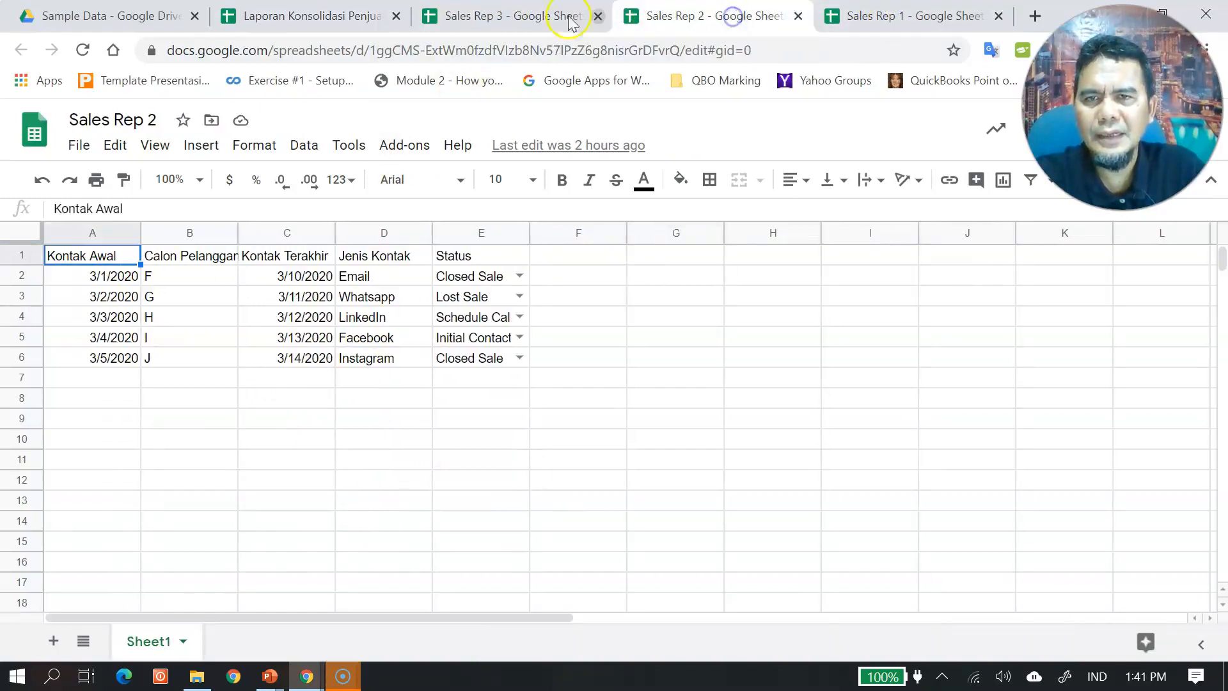
click(511, 16)
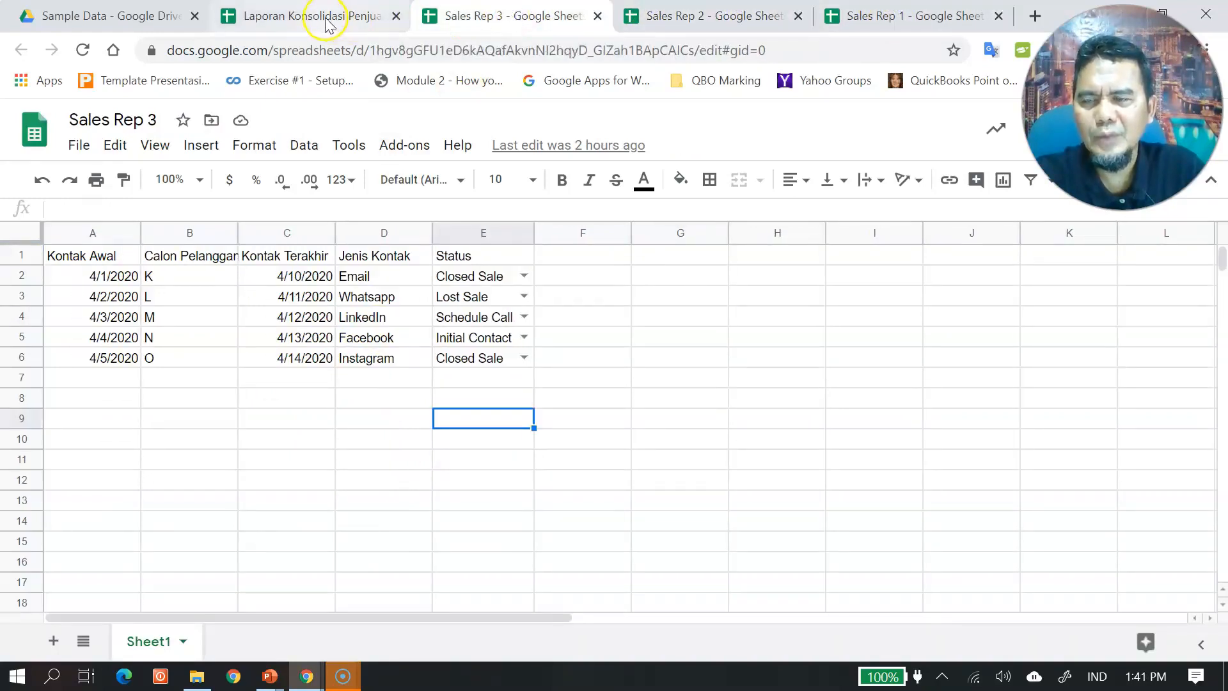
click(326, 20)
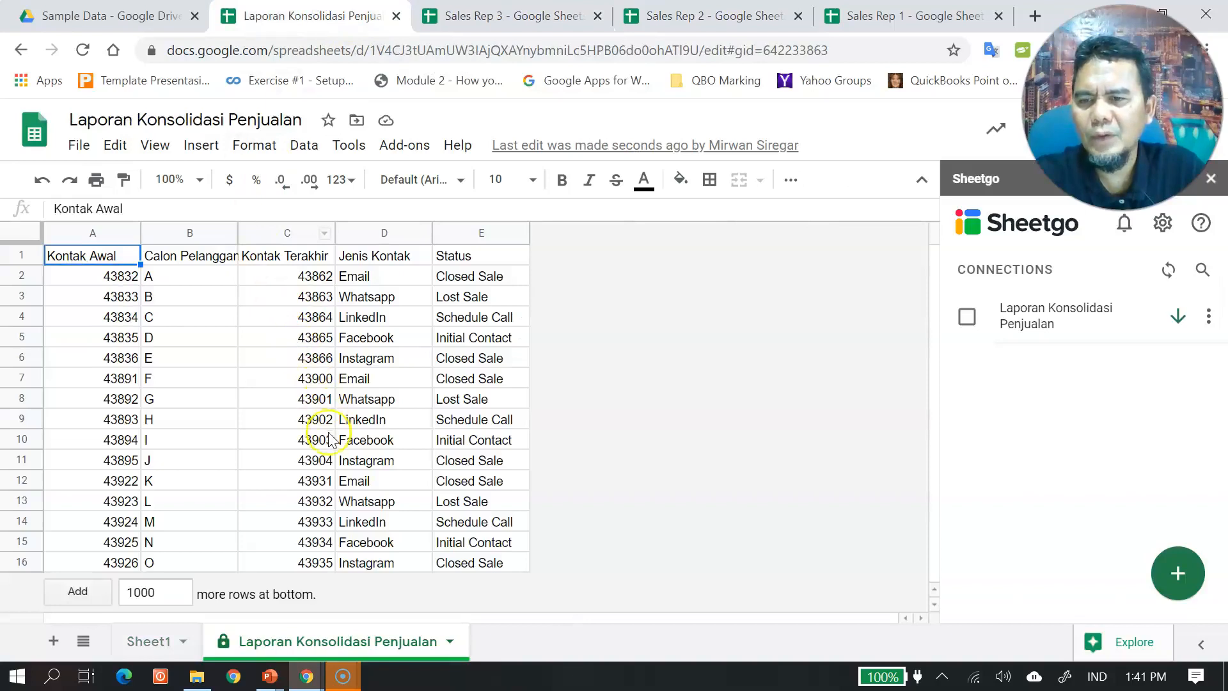
Step: Format the Kontak Awal values in A2:A16 as Date, accepting the edit to the protected sheet
click(80, 275)
key(shift+Down)
key(shift+Down)
key(shift+Down)
key(shift+Down)
key(shift+Down)
key(shift+Down)
key(shift+Down)
key(shift+Down)
key(shift+Down)
key(shift+Down)
key(shift+Down)
key(shift+Down)
key(shift+Down)
key(shift+Down)
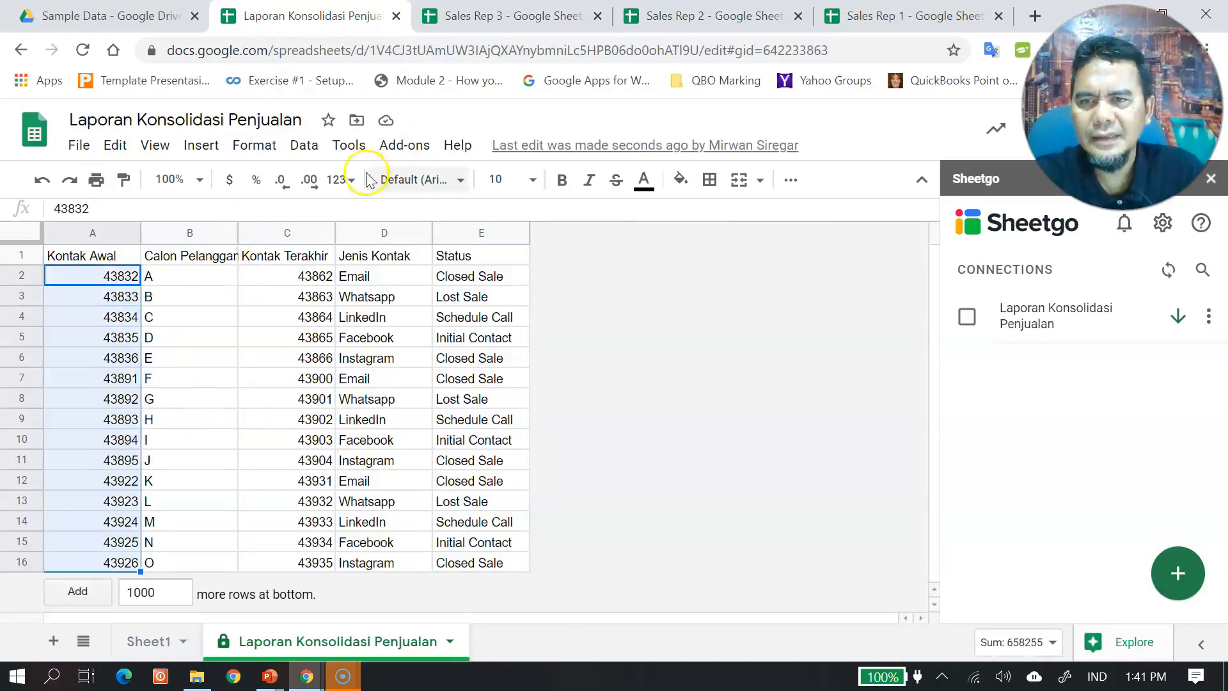
click(344, 180)
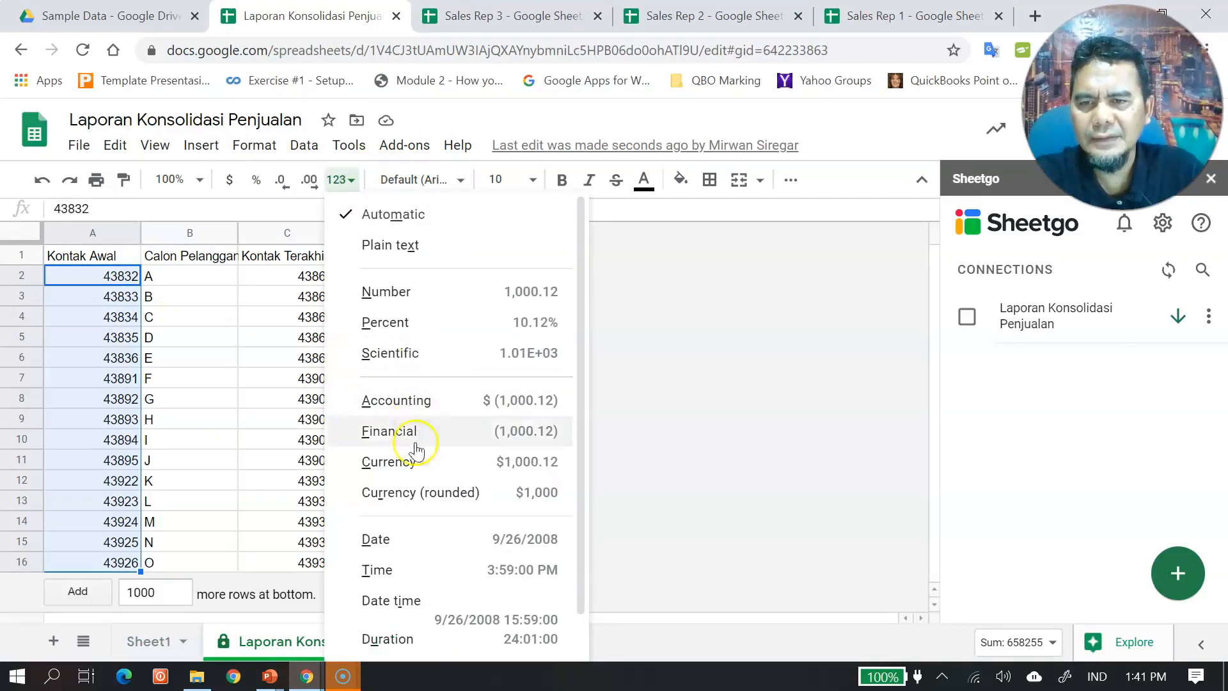
click(430, 541)
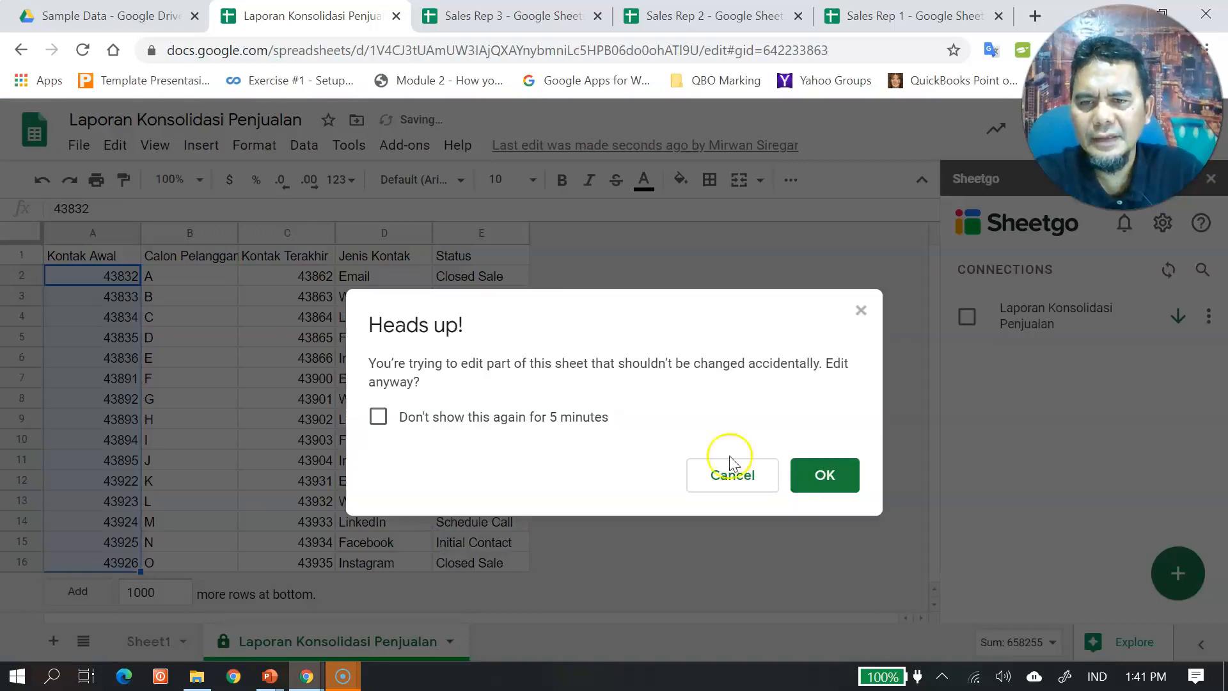
click(822, 474)
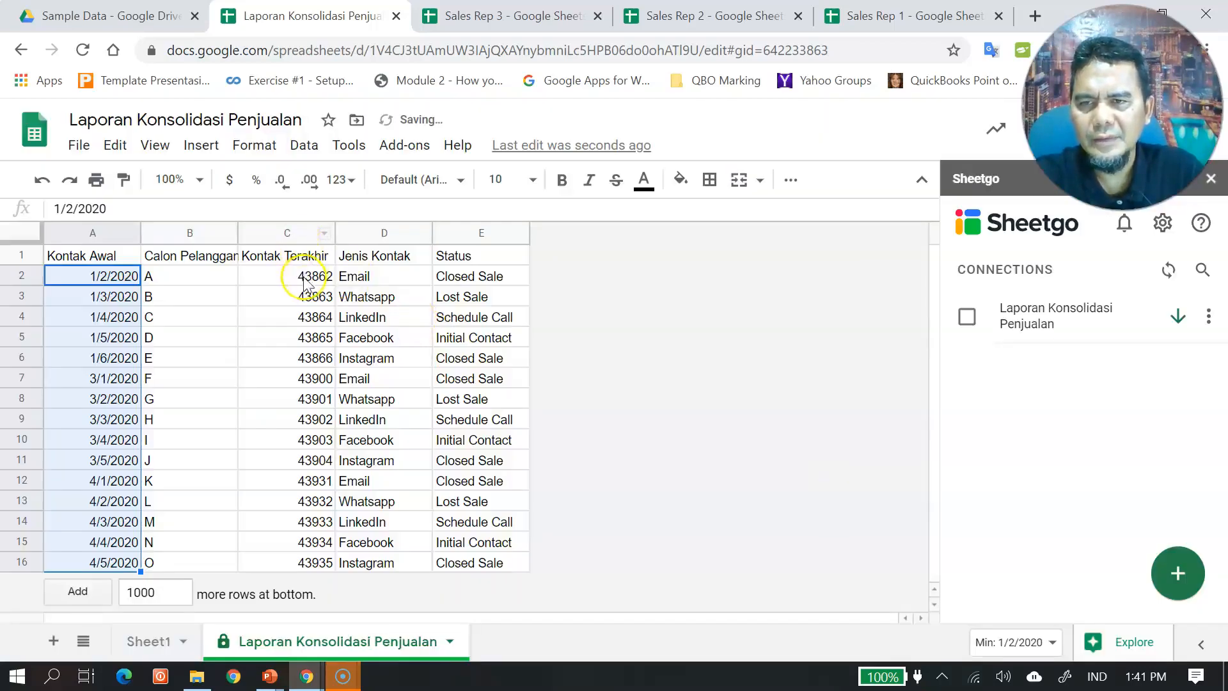
Step: Apply the Date format to the Kontak Terakhir values in C2:C16, allowing the protected-range edit
click(305, 279)
key(shift+Down)
key(shift+Down)
key(shift+Down)
key(shift+Down)
key(shift+Down)
key(shift+Down)
key(shift+Down)
key(shift+Down)
key(shift+Down)
key(shift+Down)
key(shift+Down)
key(shift+Down)
key(shift+Down)
key(shift+Down)
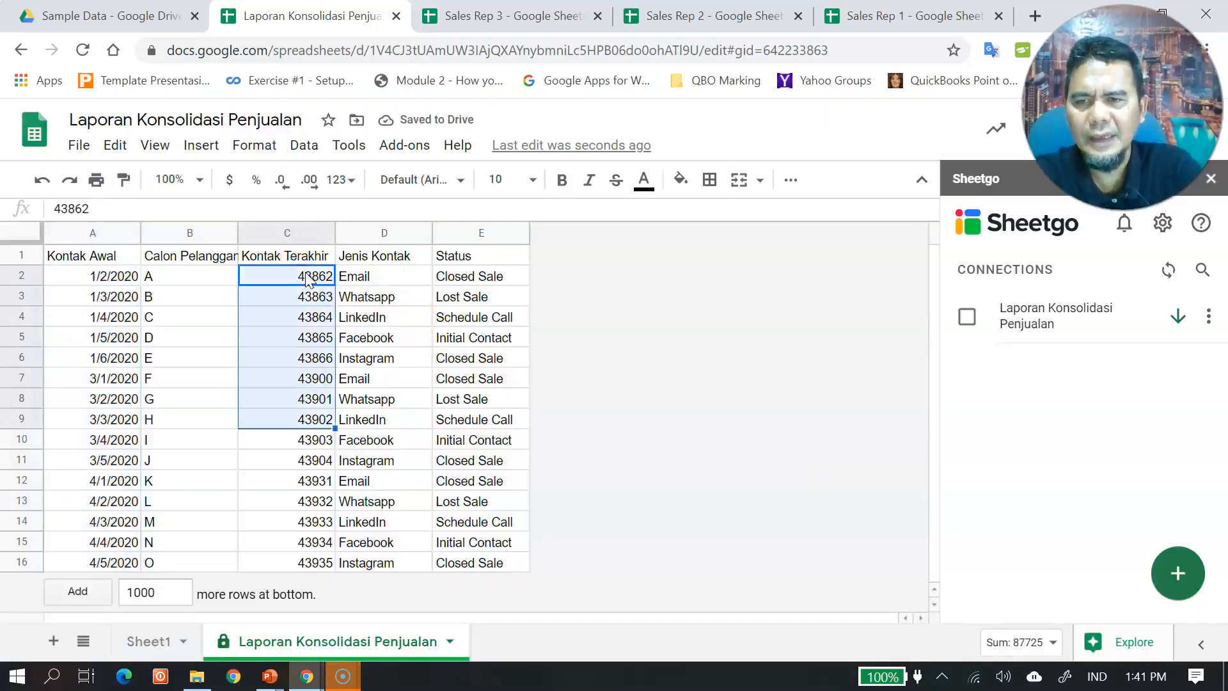
click(341, 180)
click(438, 547)
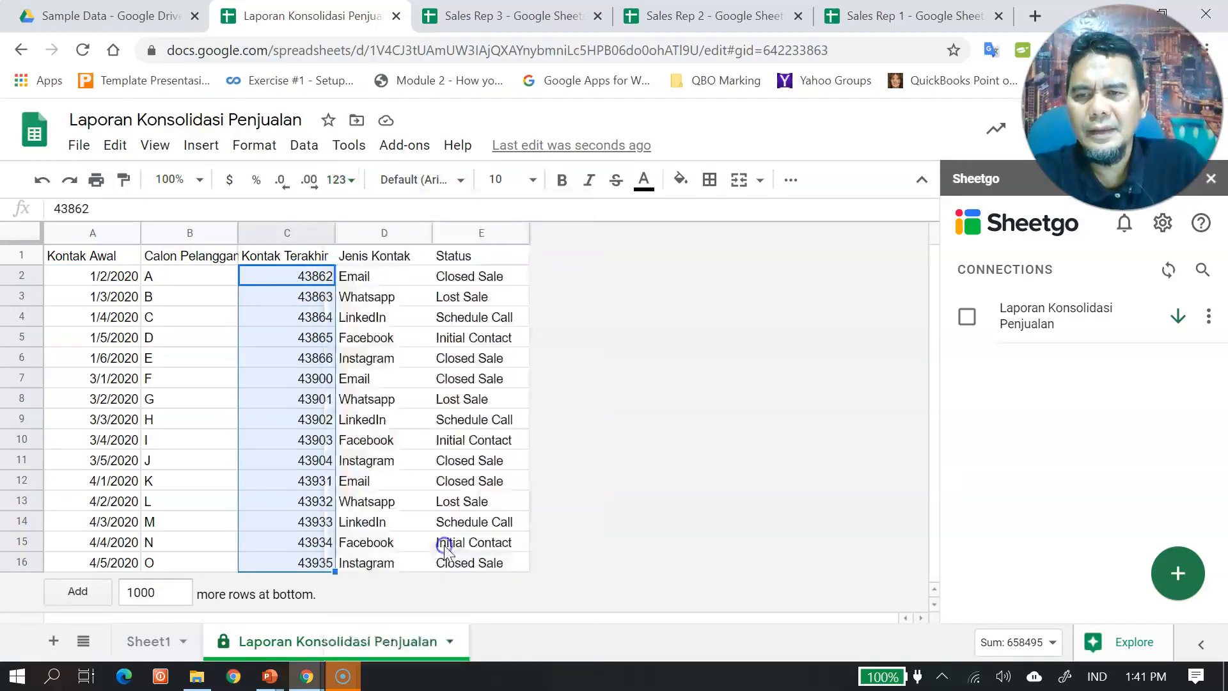
click(809, 457)
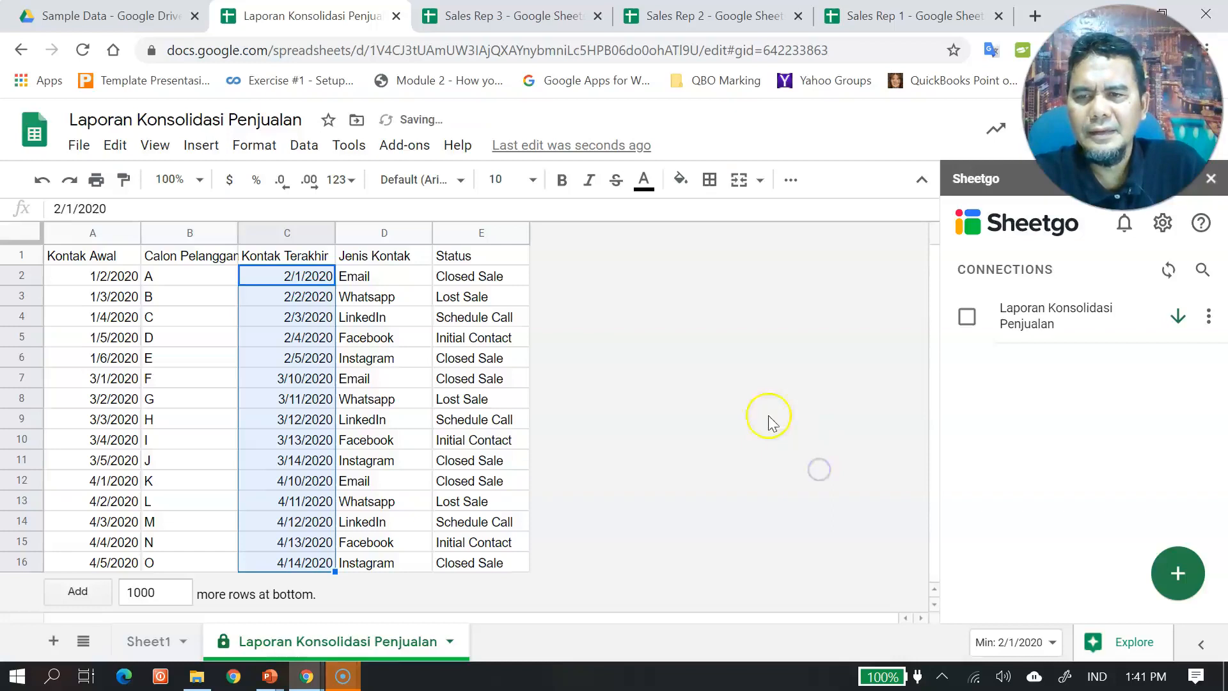
click(625, 362)
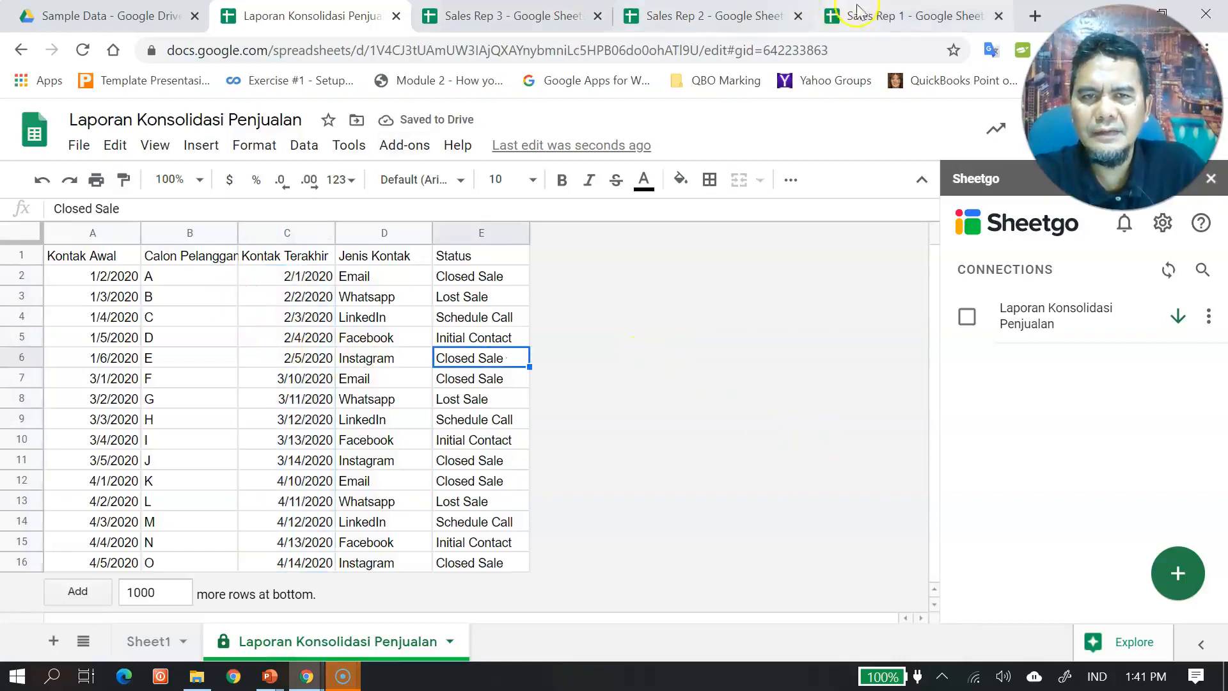
Step: In the Sales Rep 1 spreadsheet, replace the letters A to E under Calon Pelanggan (B2:B6) with prospects' first names
click(897, 24)
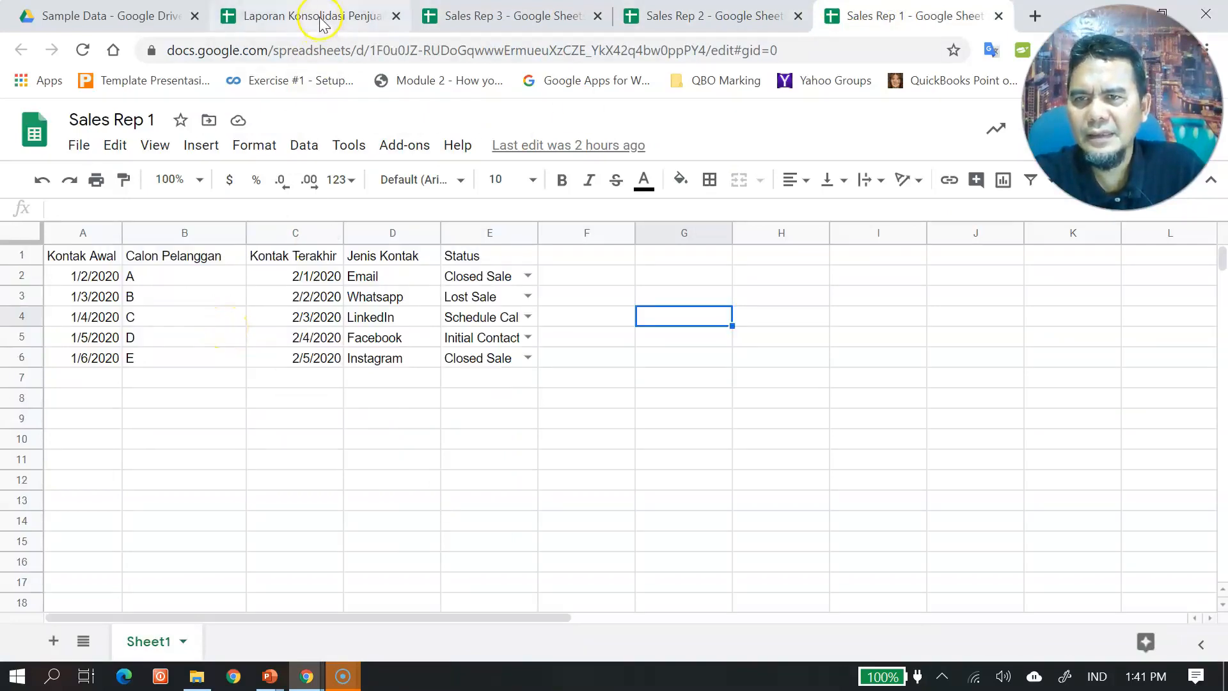
click(154, 274)
click(221, 211)
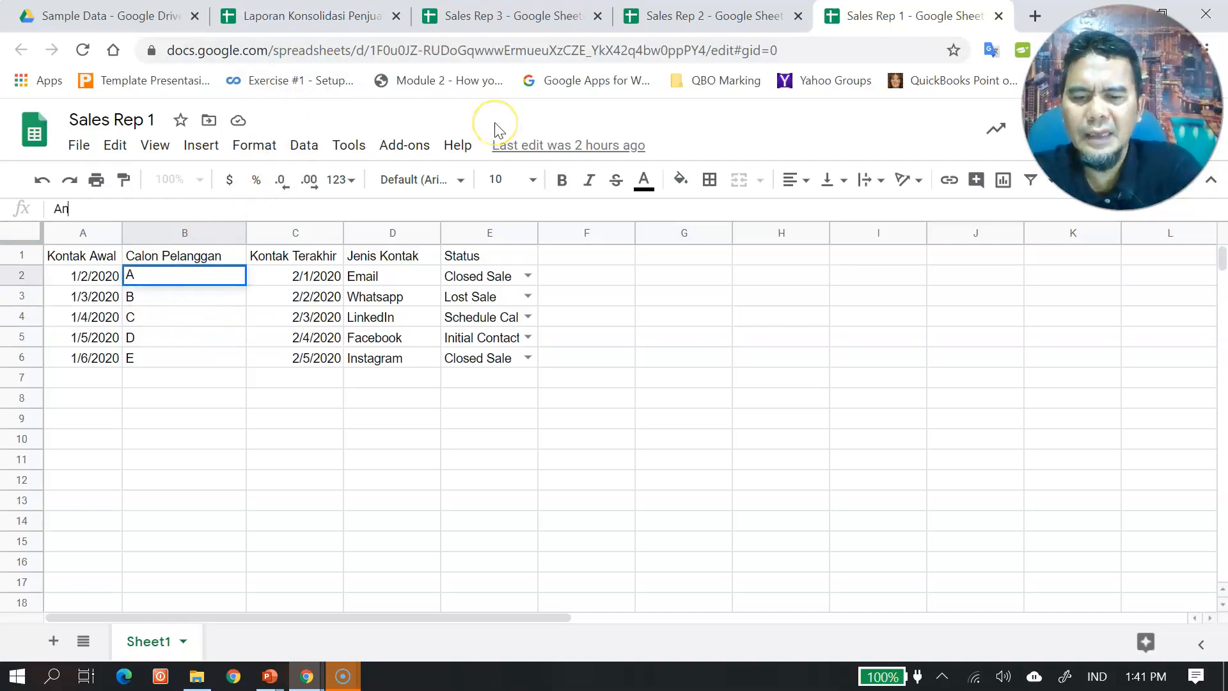
key(Return)
key(Return)
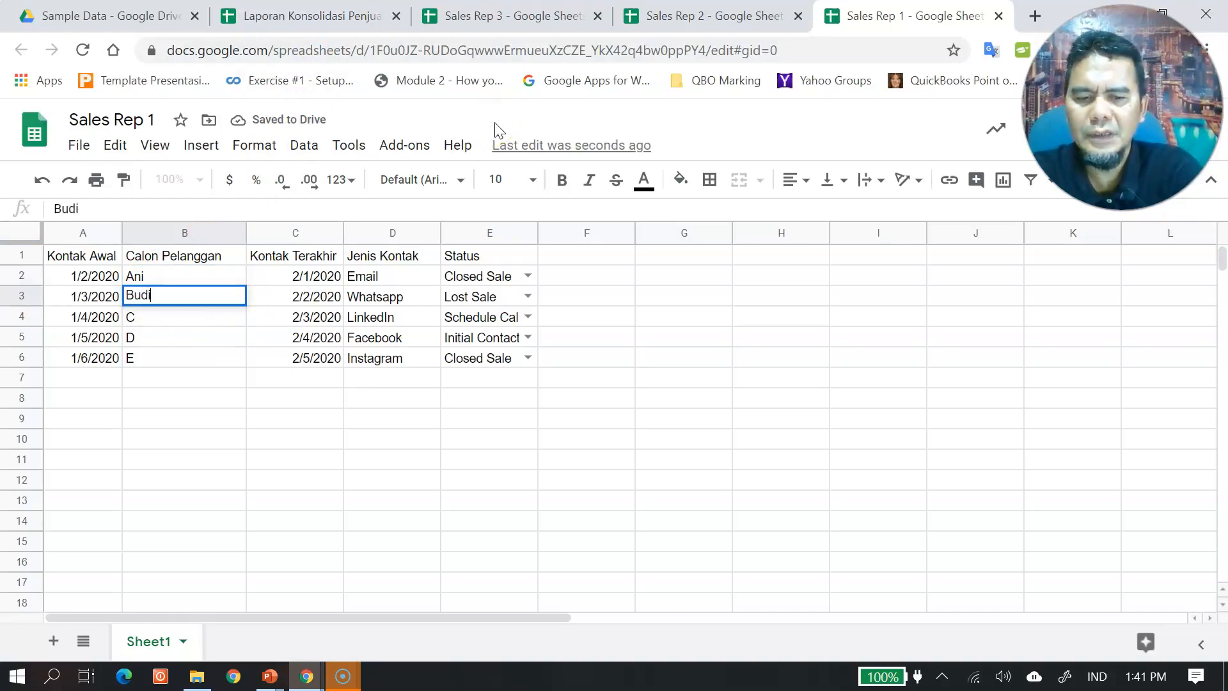
key(Return)
key(Return)
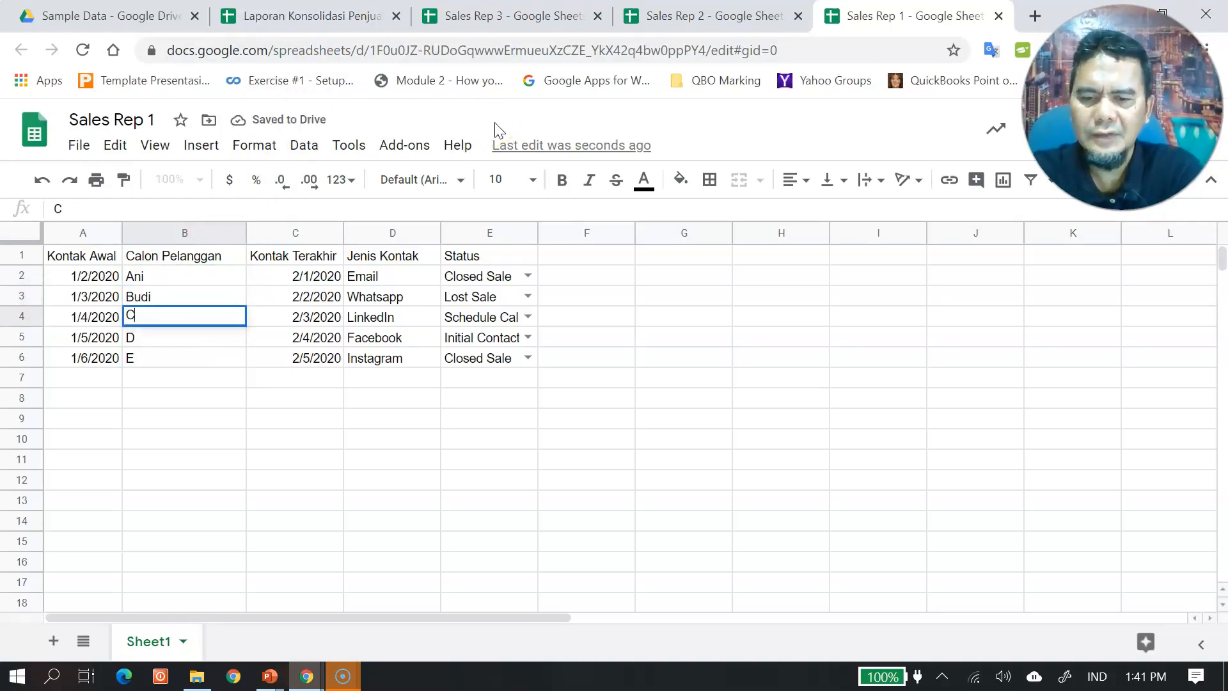
key(Return)
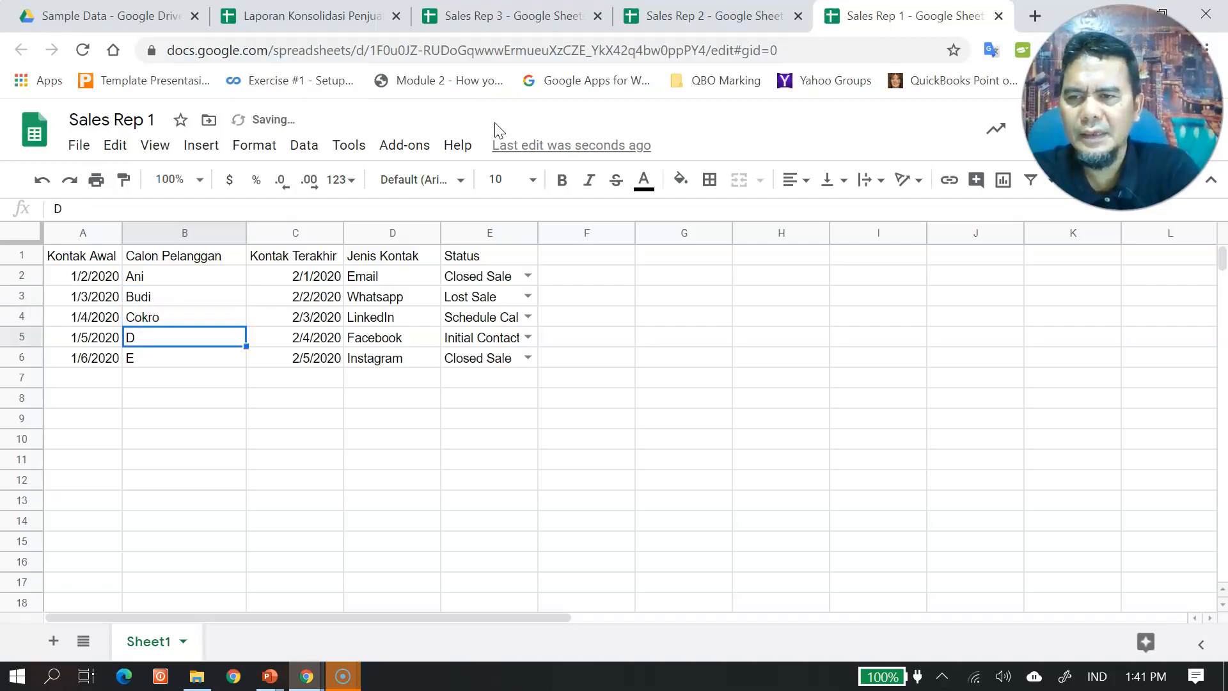
key(Return)
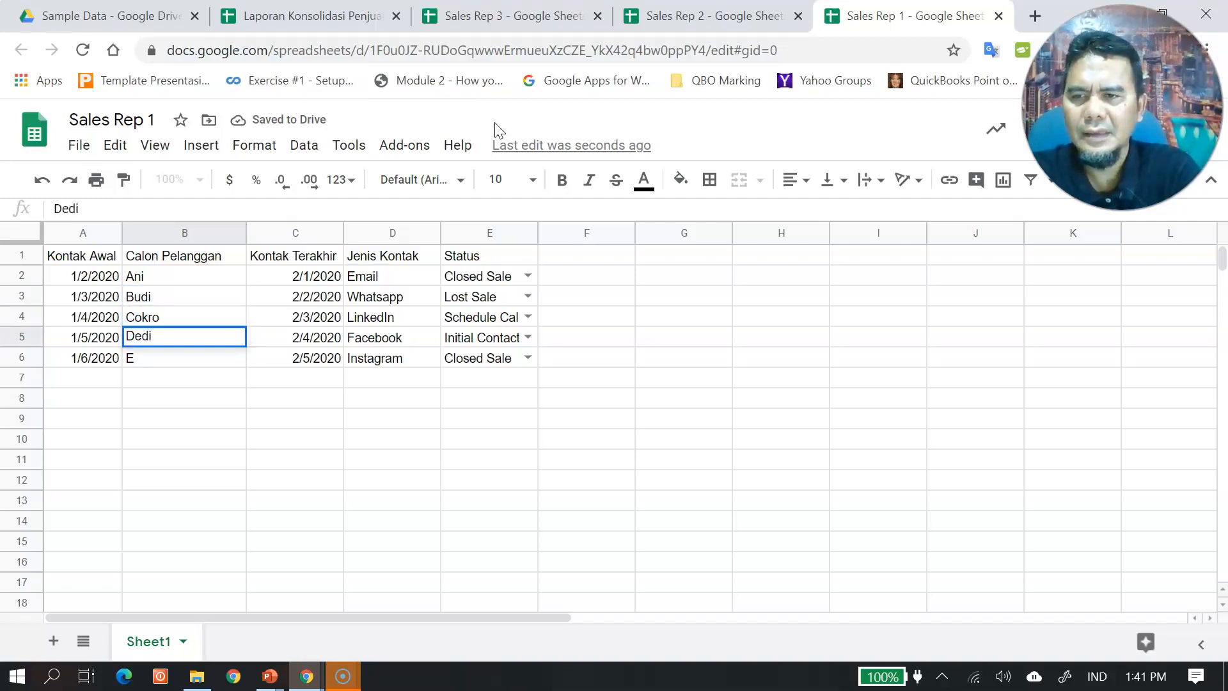
key(Return)
key(Return)
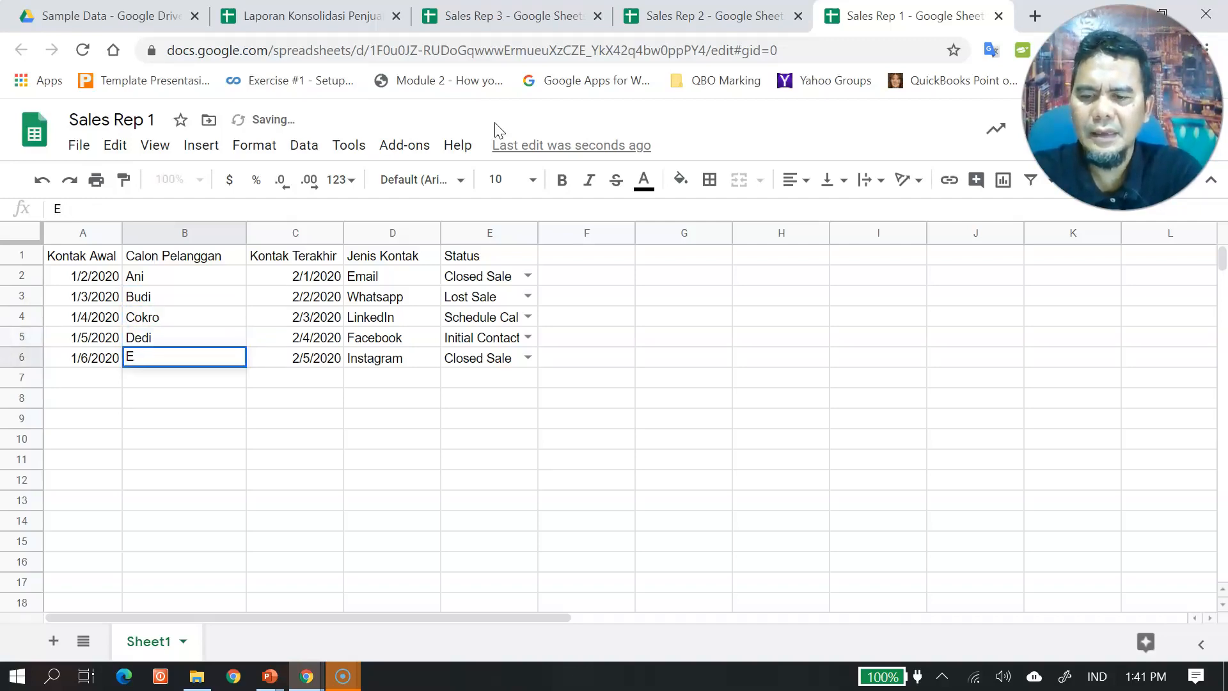
key(Return)
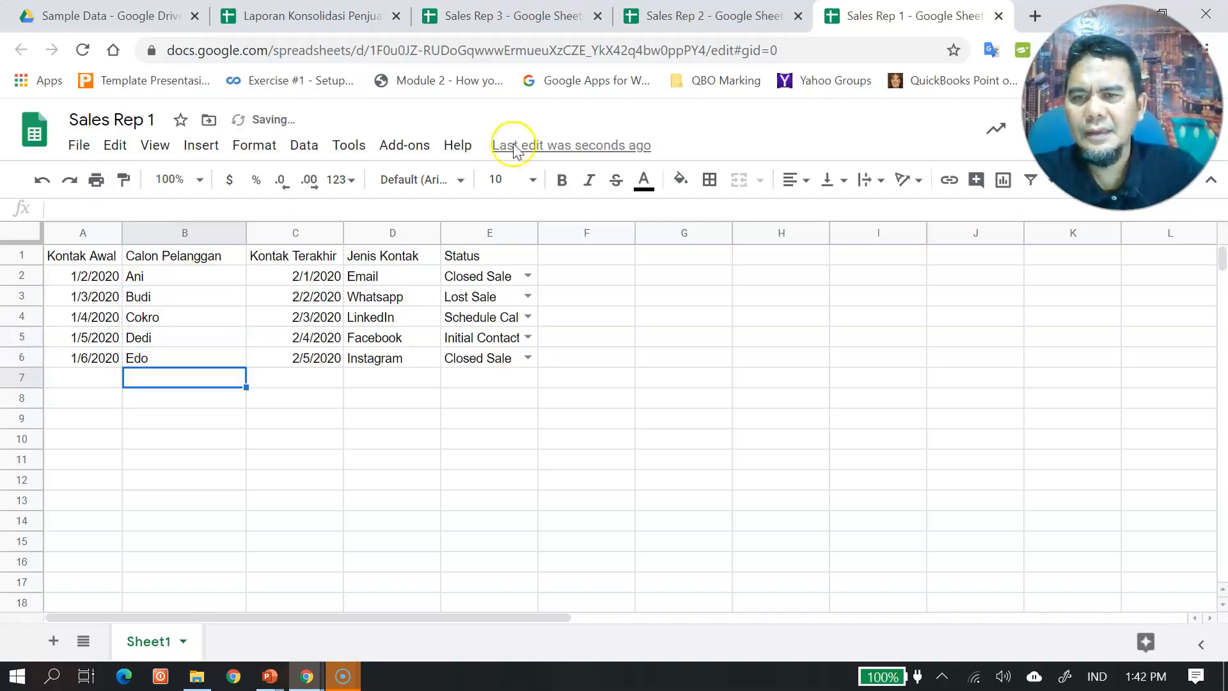
click(517, 383)
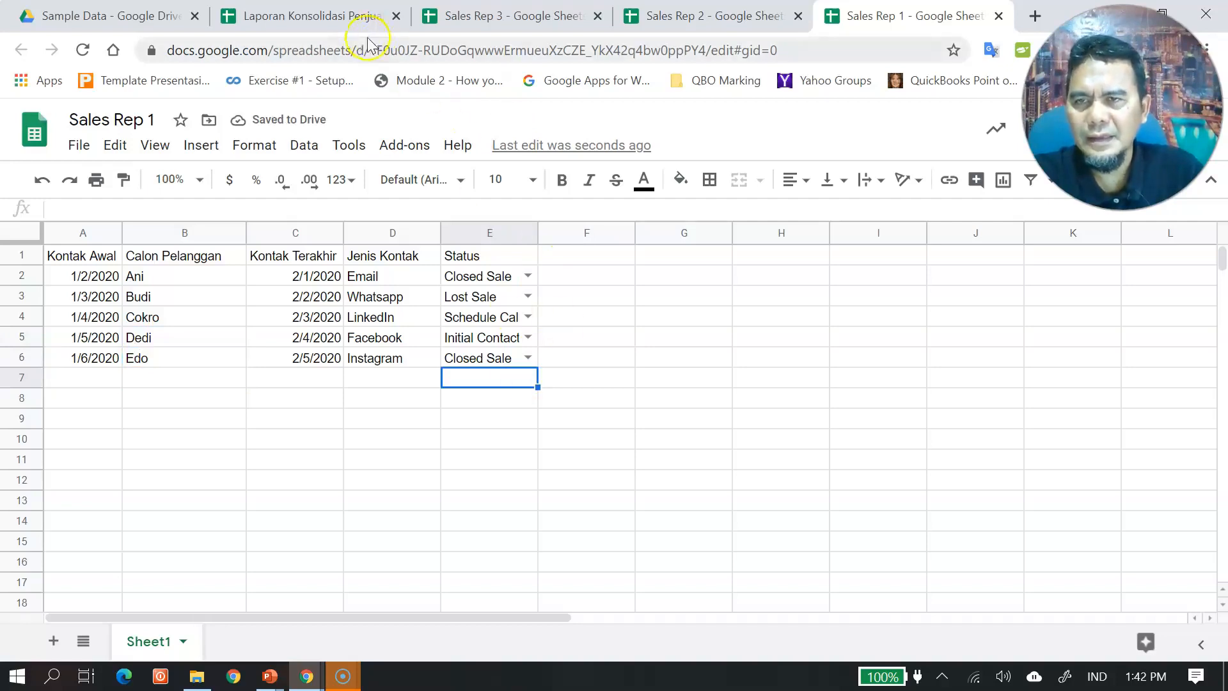
Step: Return to the Laporan Konsolidasi Penjualan spreadsheet and update all Sheetgo connections
click(331, 16)
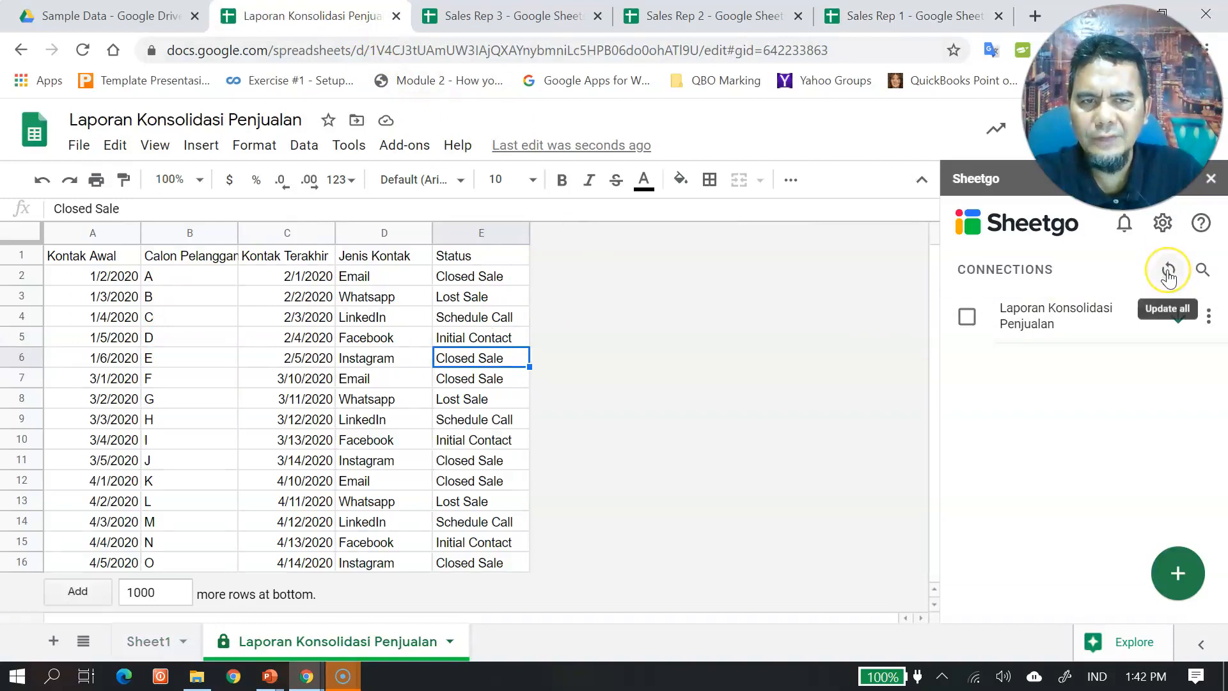
click(1167, 271)
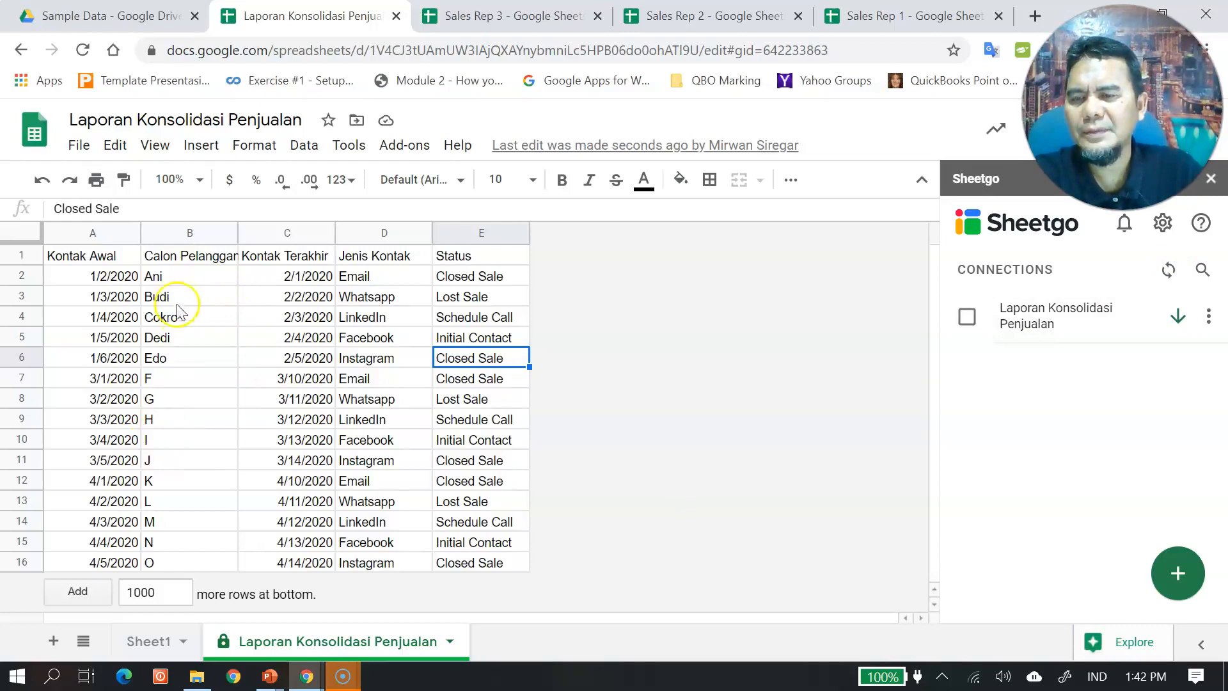
Step: Review the Sales Rep 1, Sales Rep 2 and Sales Rep 3 source data against the updated consolidated report
click(860, 19)
scroll(398, 380, down, 1)
scroll(398, 387, up, 1)
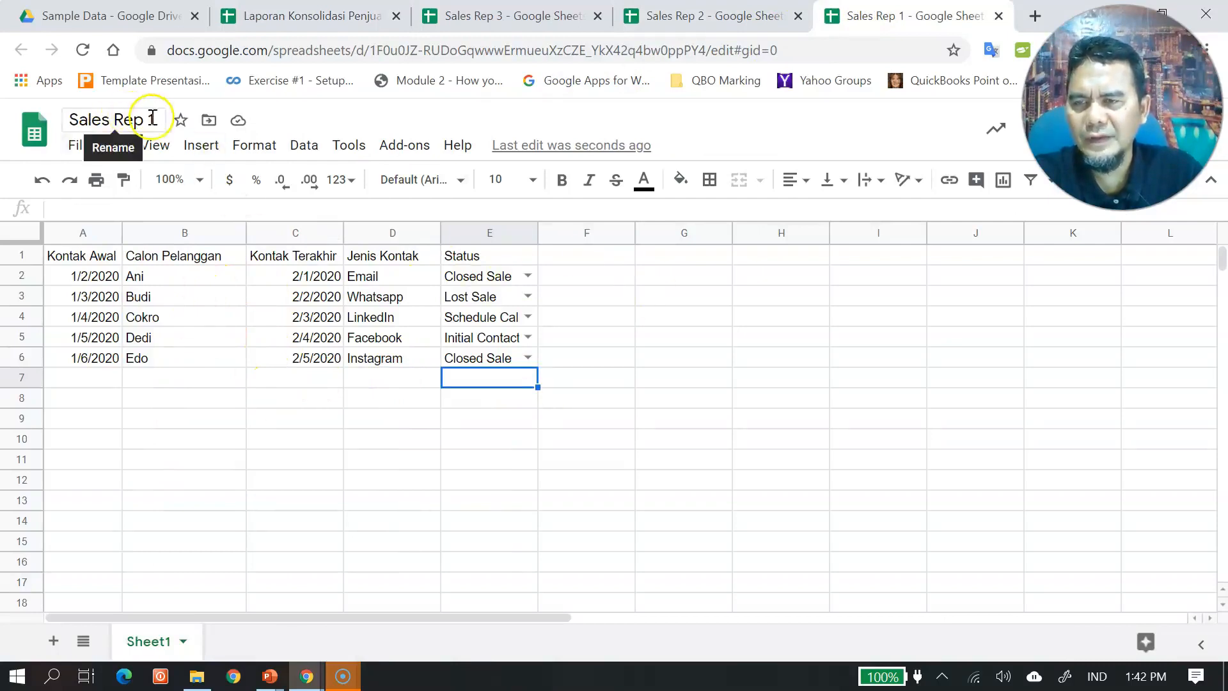
click(235, 372)
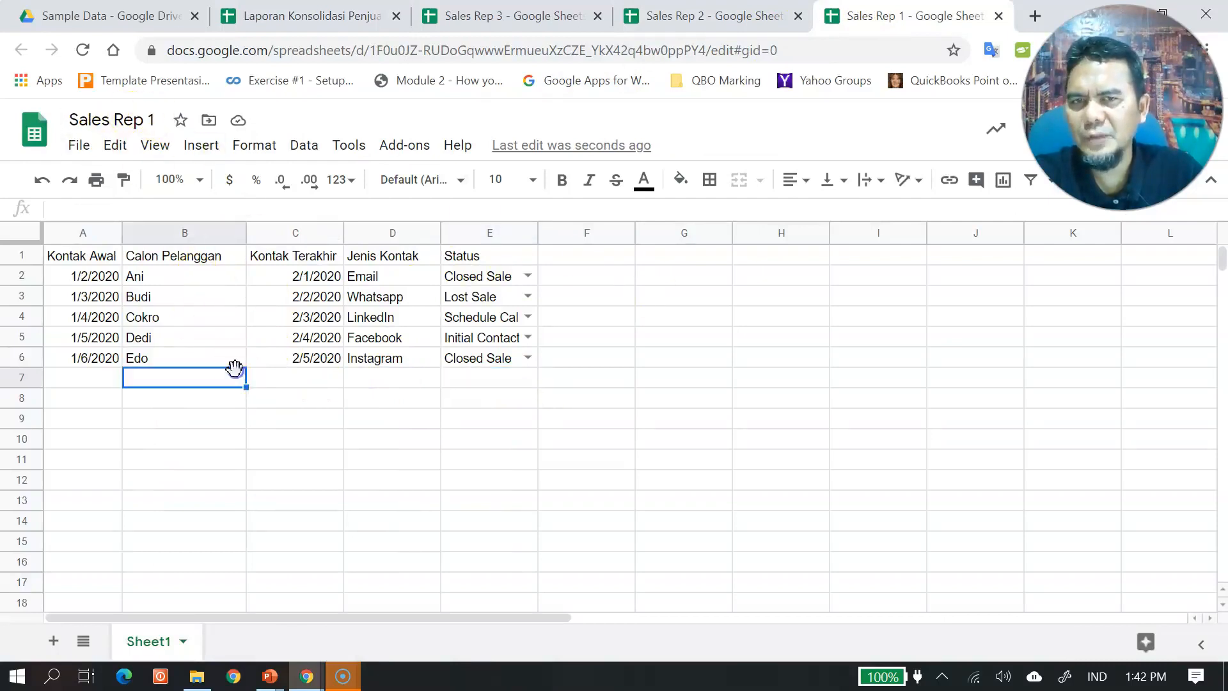
click(725, 13)
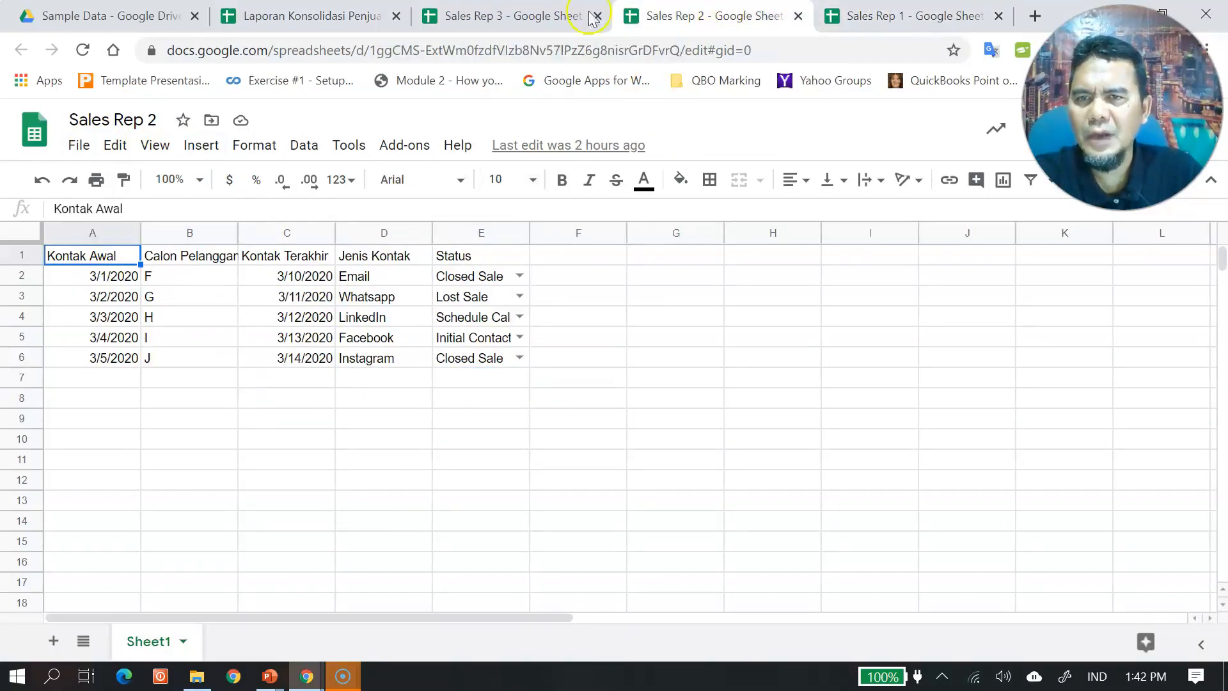
click(509, 18)
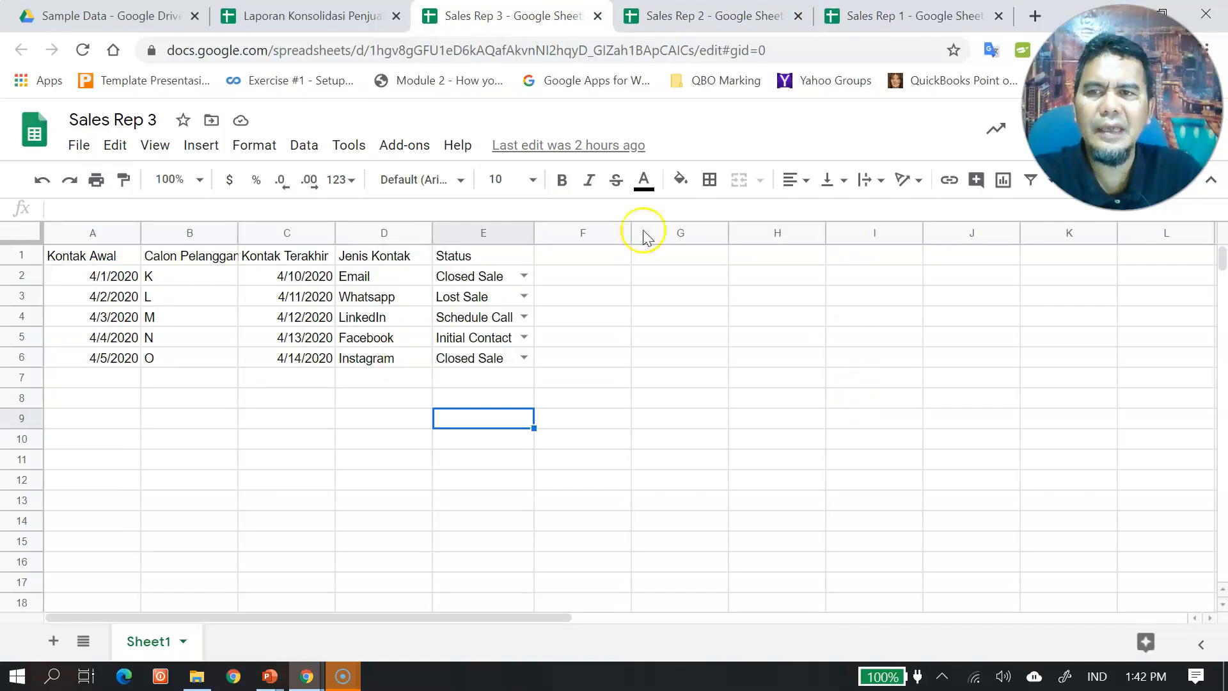
click(346, 22)
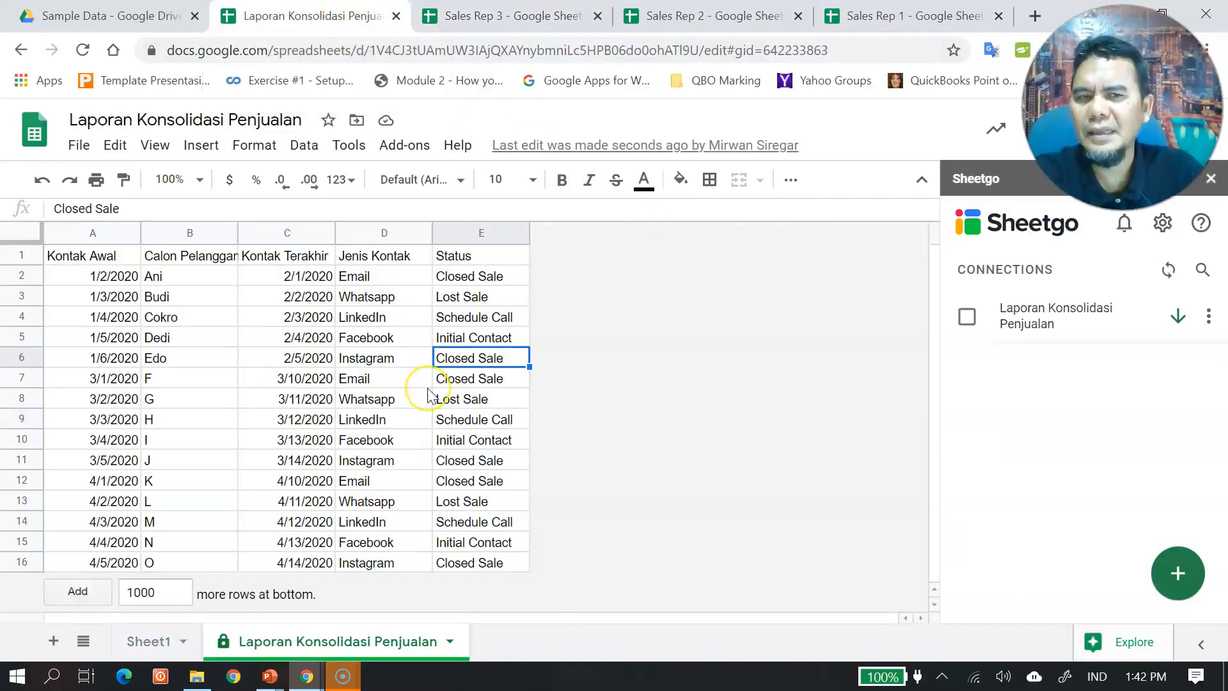